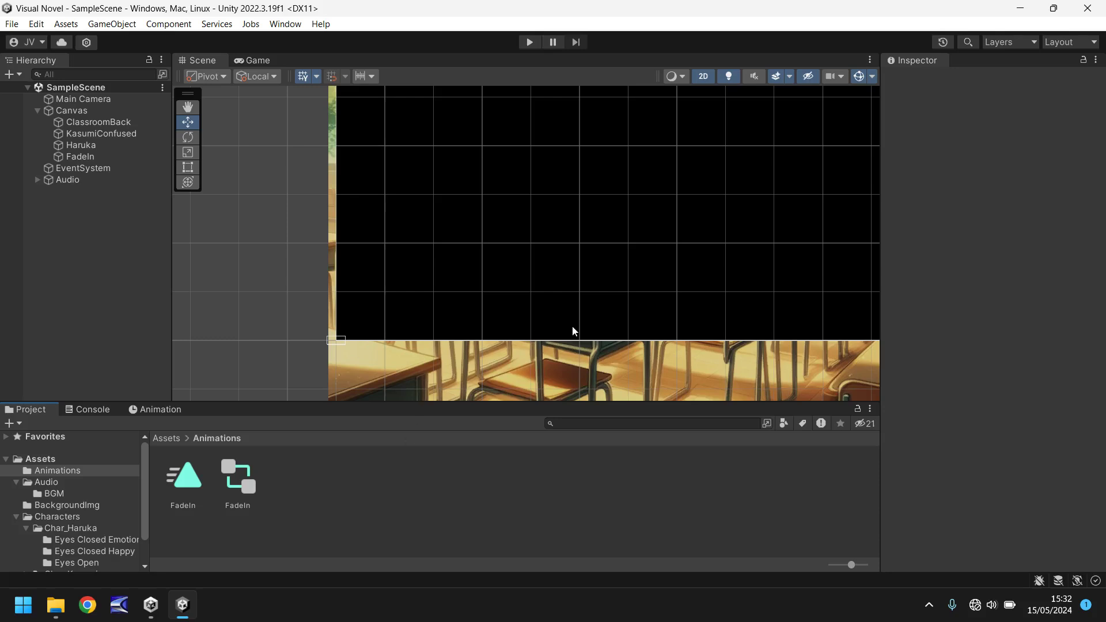
# Move FadeIn above ClassroomBack as the first Canvas child, then select KasumiConfused
pyautogui.scroll(-5, 621, 228)
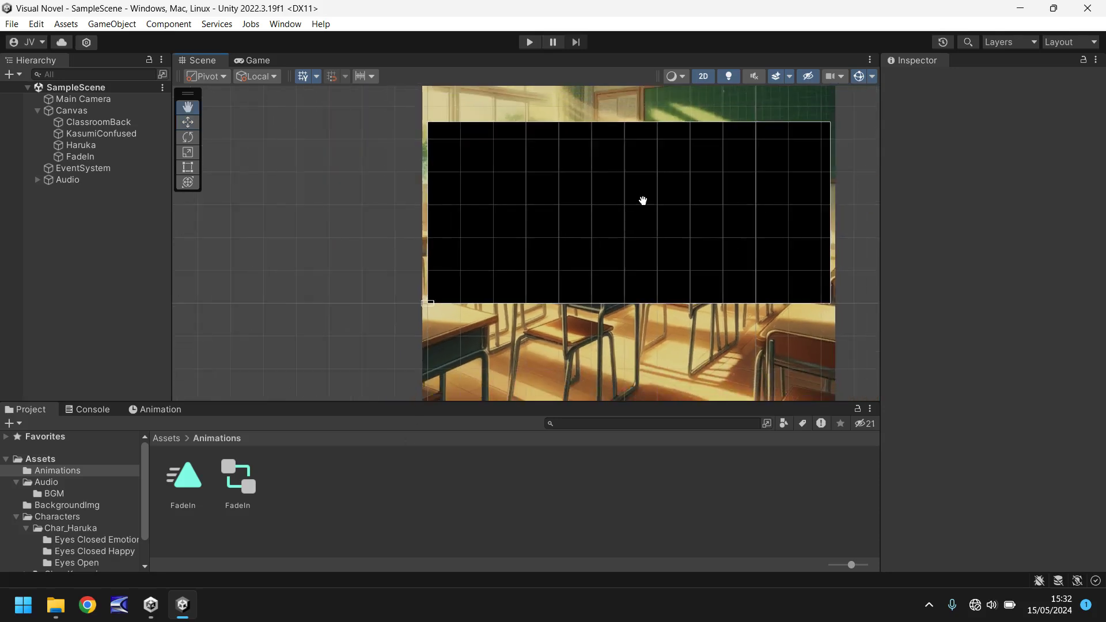
pyautogui.moveTo(642, 198); pyautogui.dragTo(491, 232, button='middle')
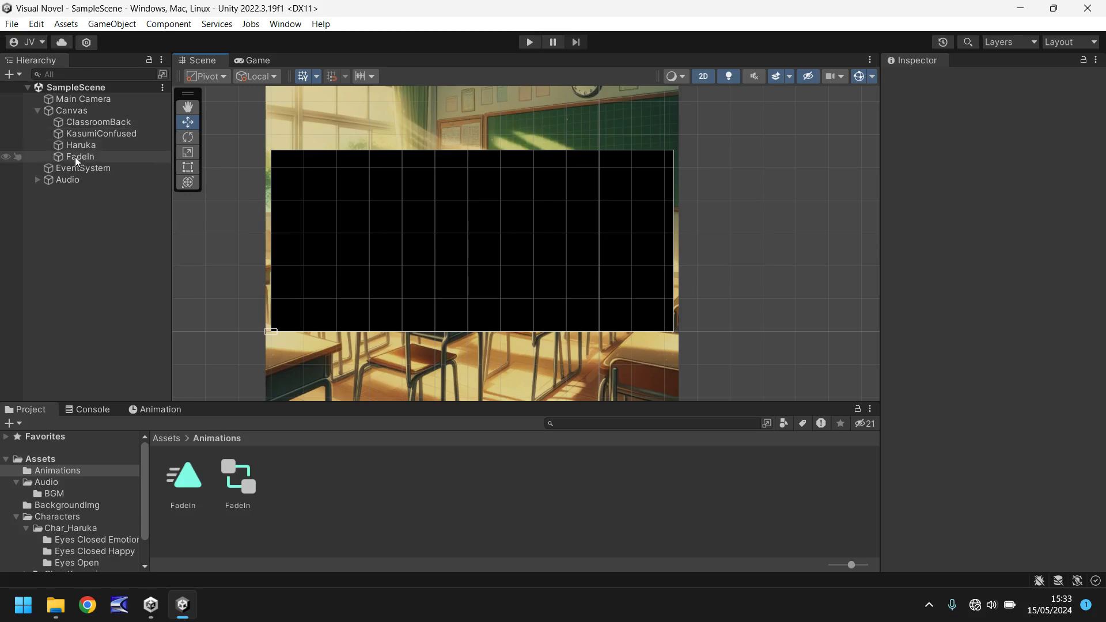
pyautogui.moveTo(75, 156); pyautogui.dragTo(81, 119)
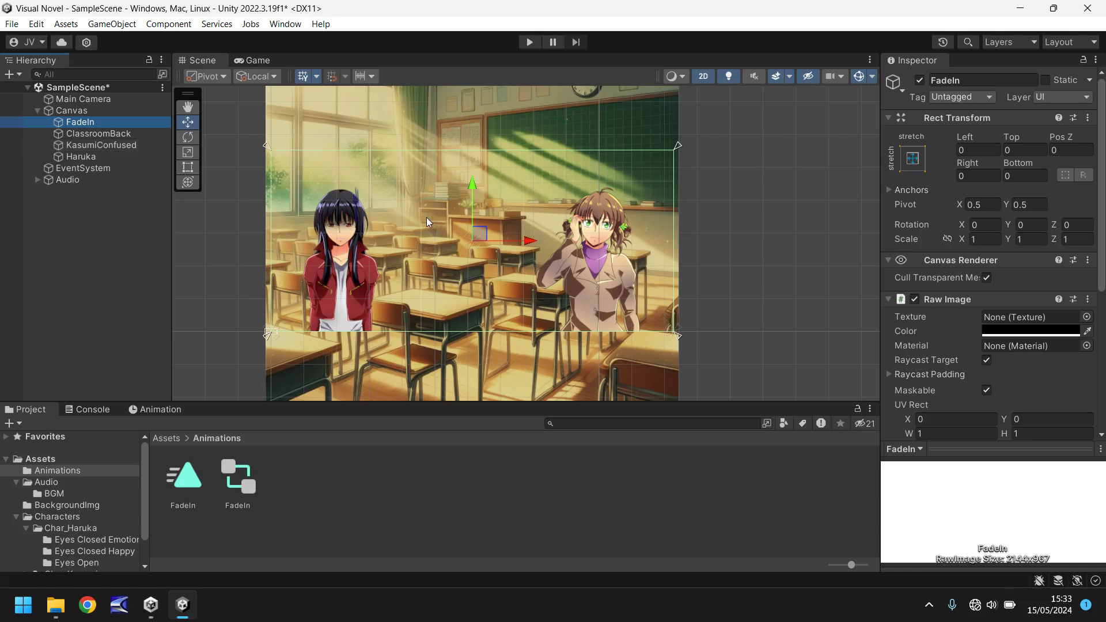
pyautogui.click(91, 145)
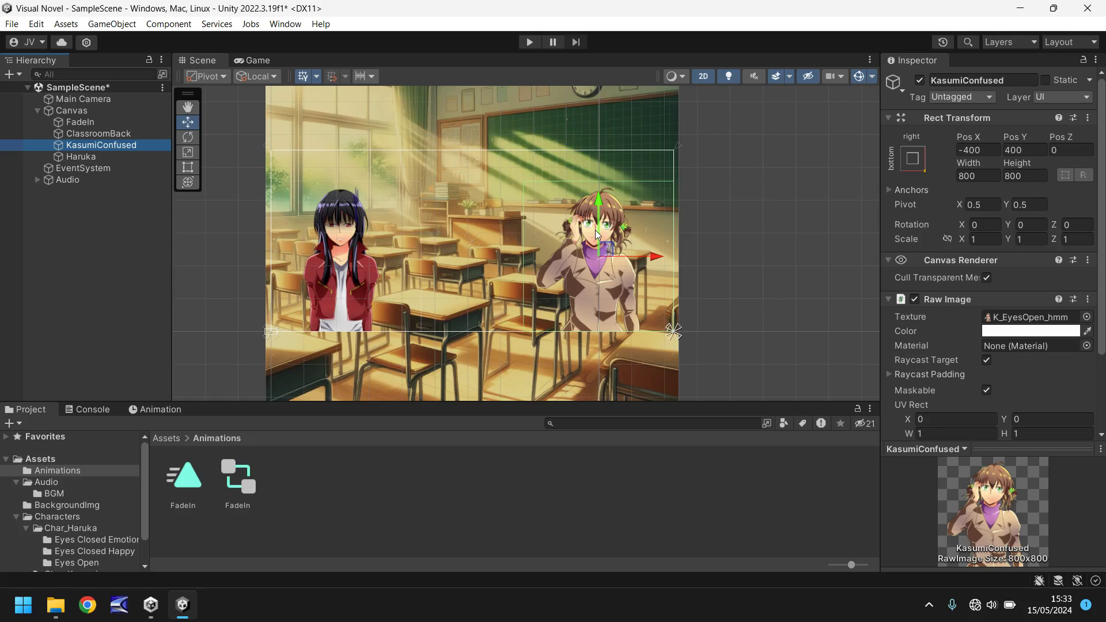
pyautogui.scroll(4, 752, 284)
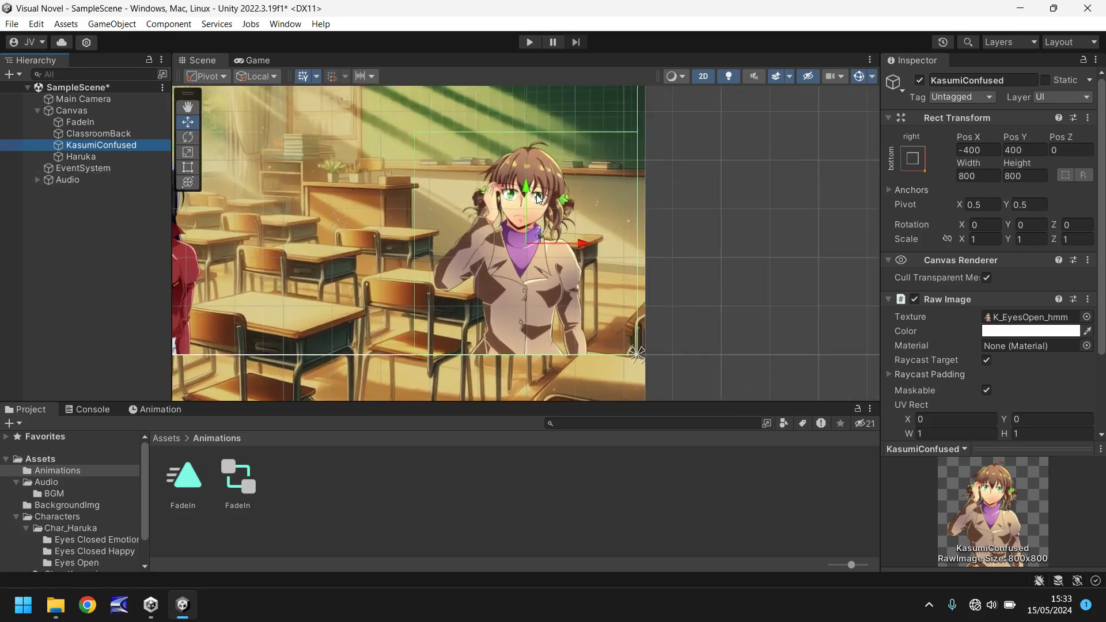
# Create and save a new animation clip named Scene01_KasumiFadeIn for KasumiConfused
pyautogui.click(164, 410)
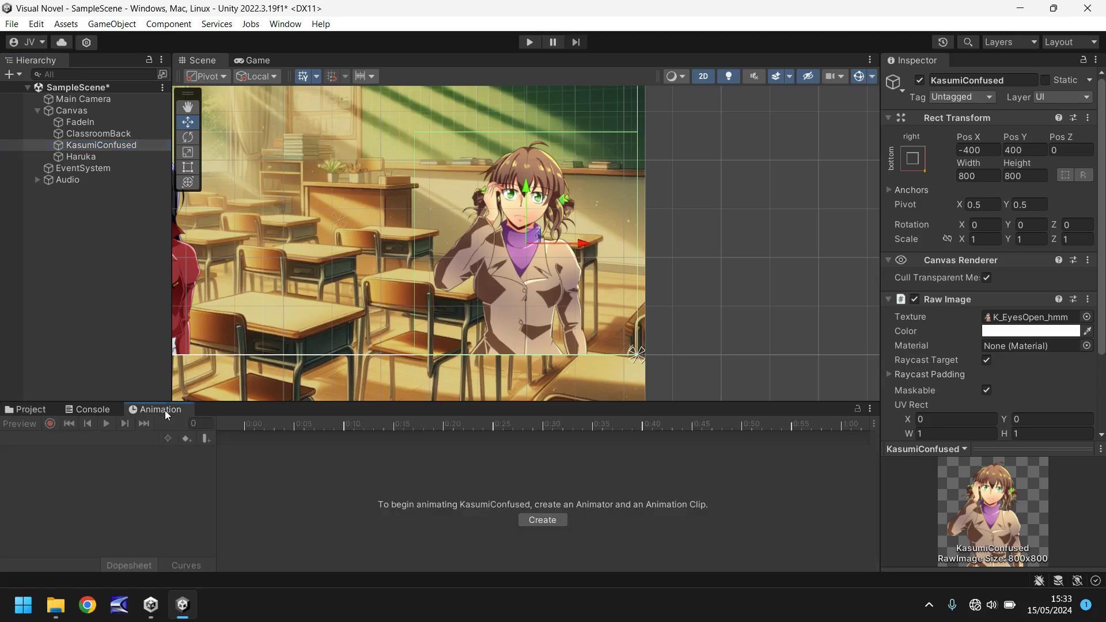
pyautogui.click(540, 519)
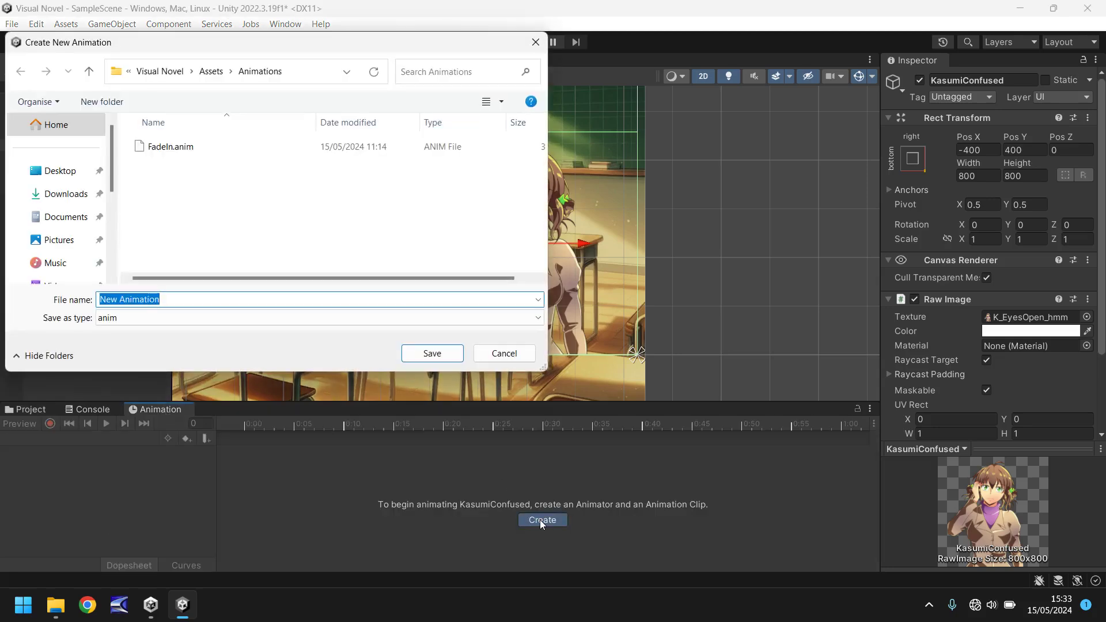
pyautogui.write('K')
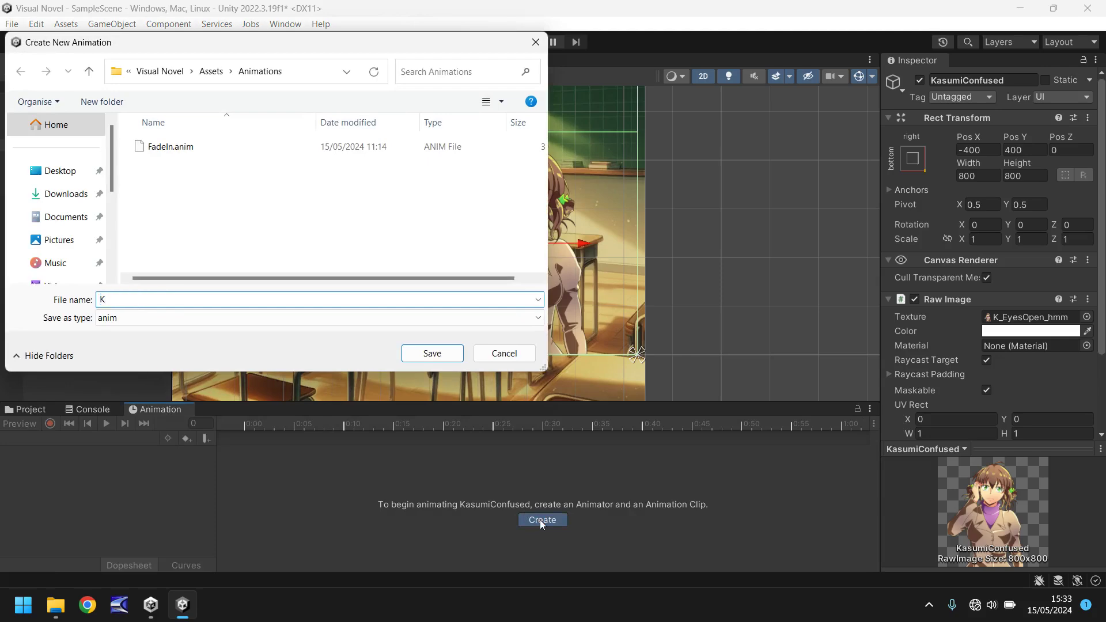
pyautogui.press('BackSpace')
pyautogui.write('Scene01_KasumiFadeIn')
pyautogui.press('Return')
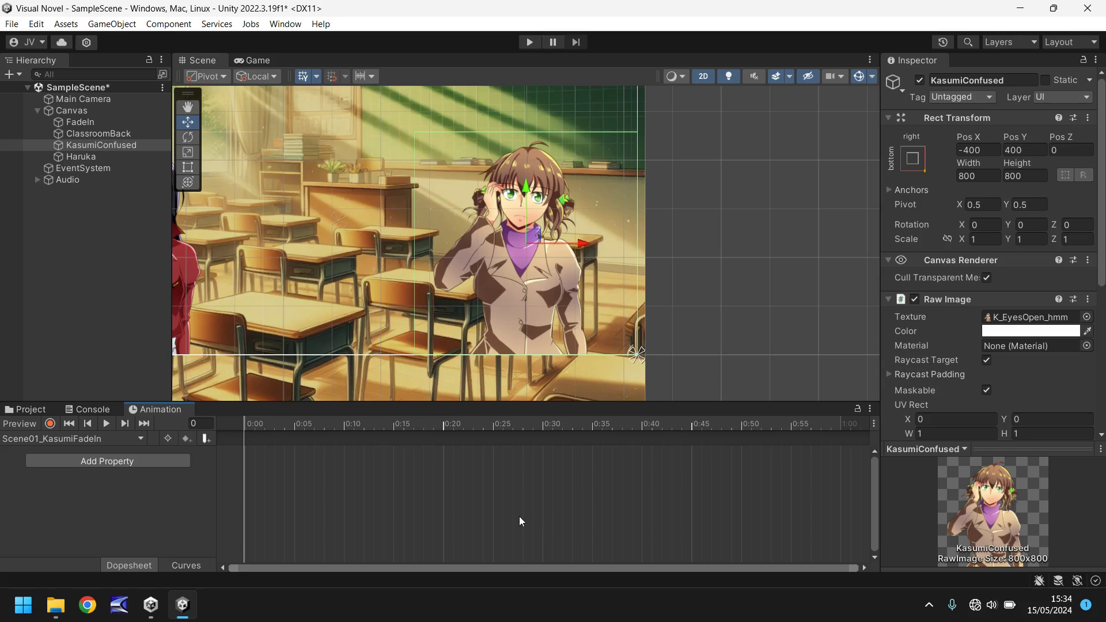
# Start recording and key KasumiConfused's Raw Image Color alpha to 0 at frame 0
pyautogui.click(50, 424)
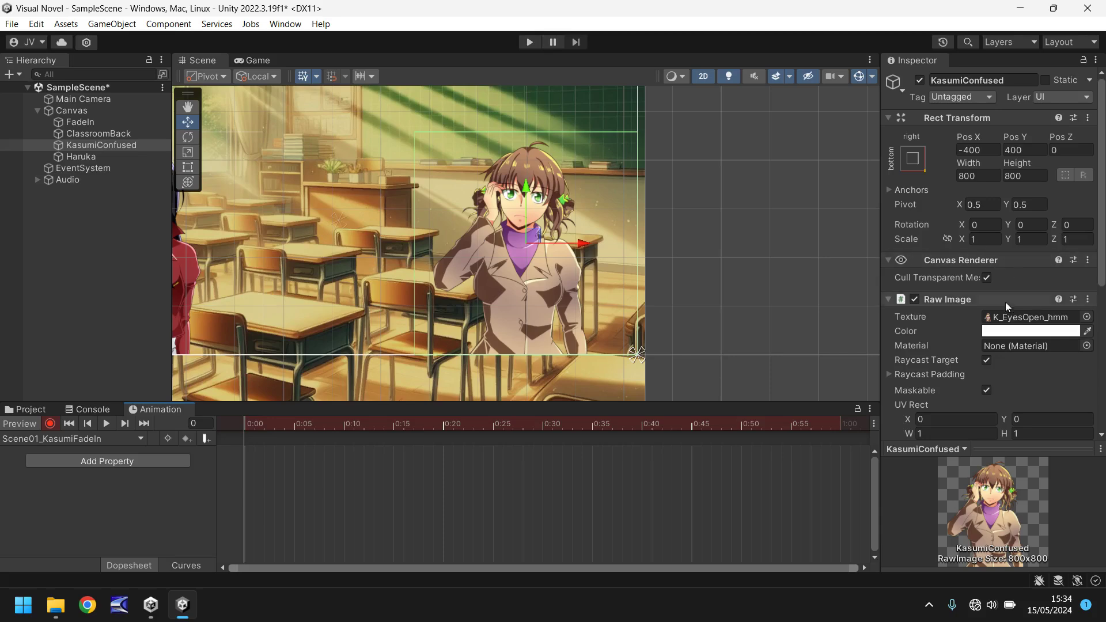
pyautogui.click(1032, 331)
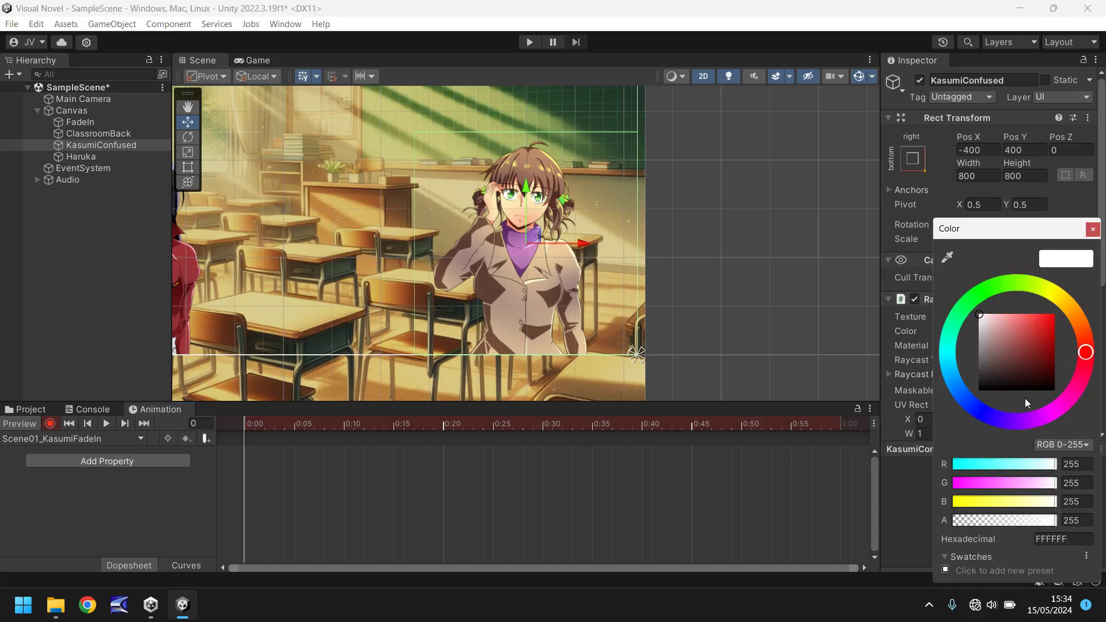
pyautogui.moveTo(1045, 524); pyautogui.dragTo(938, 520)
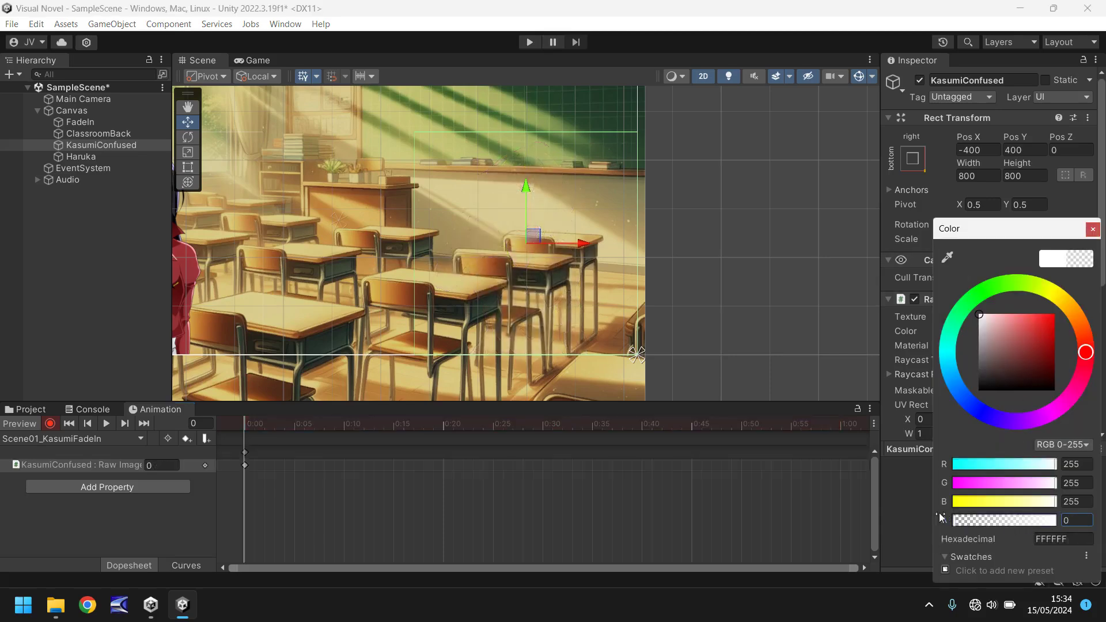
pyautogui.click(1093, 229)
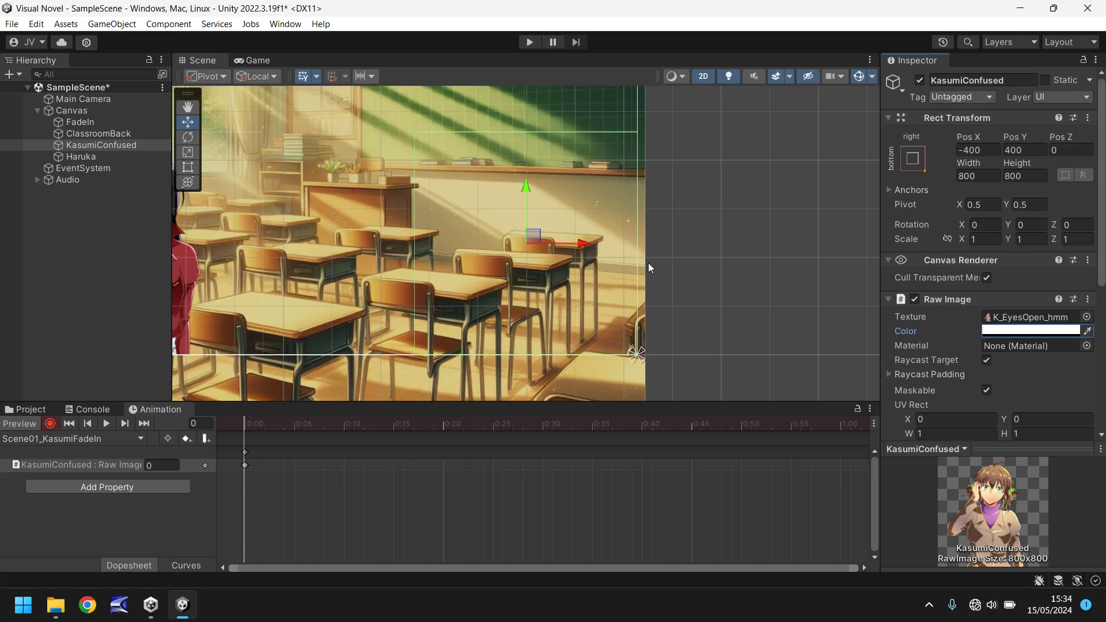
# At frame 180, key the alpha to full opacity (255) and stop recording
pyautogui.click(195, 424)
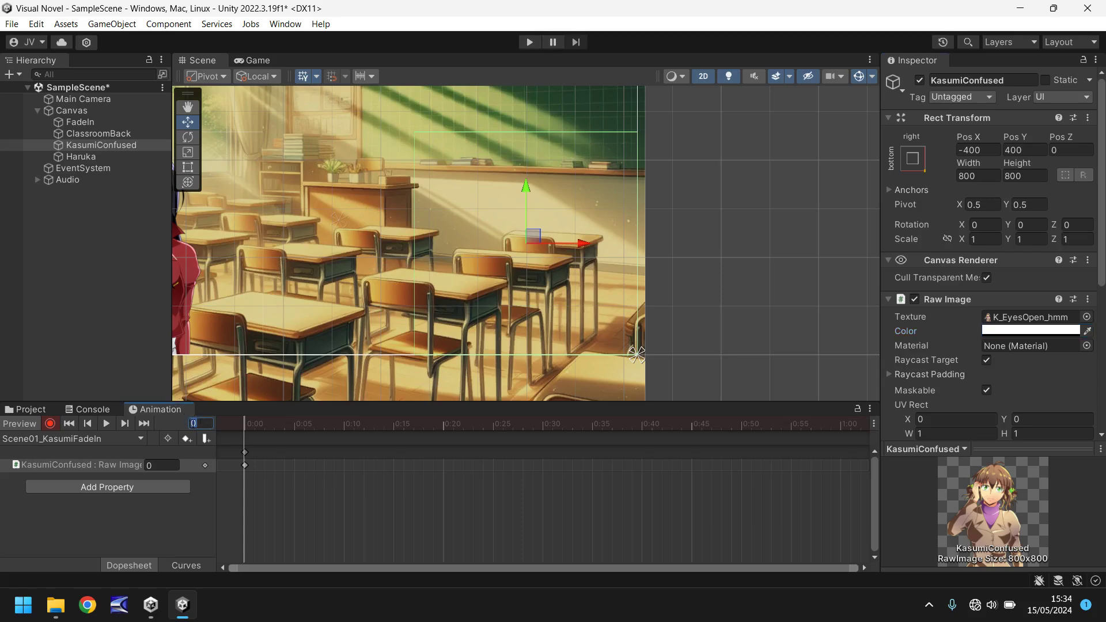
pyautogui.write('180')
pyautogui.press('Return')
pyautogui.click(1036, 332)
pyautogui.moveTo(976, 521); pyautogui.dragTo(1060, 521)
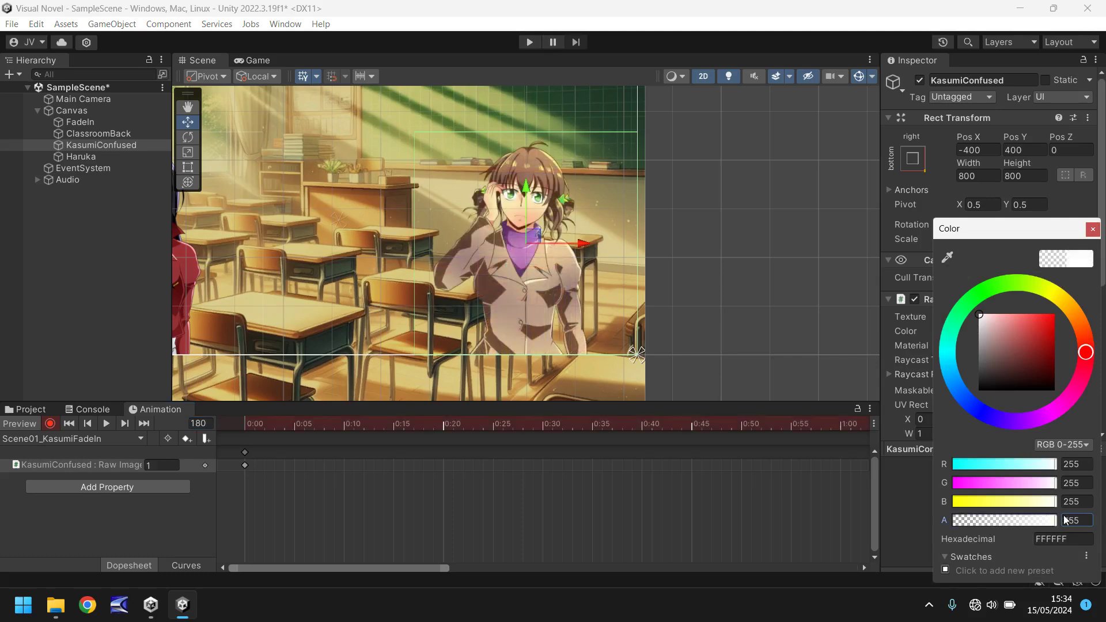
pyautogui.click(1092, 230)
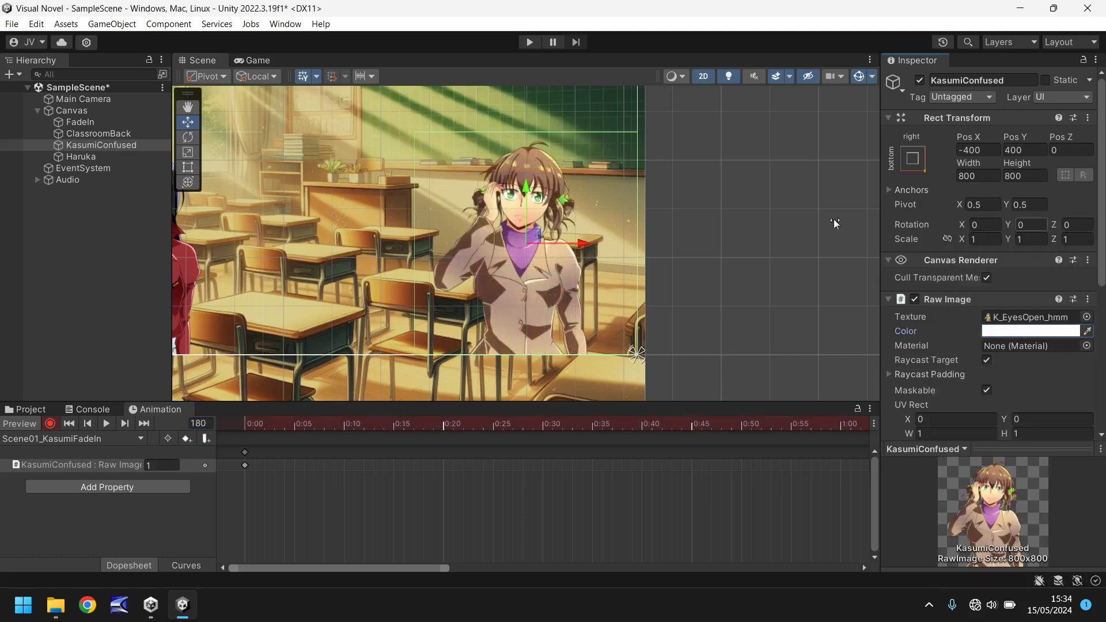
pyautogui.click(50, 424)
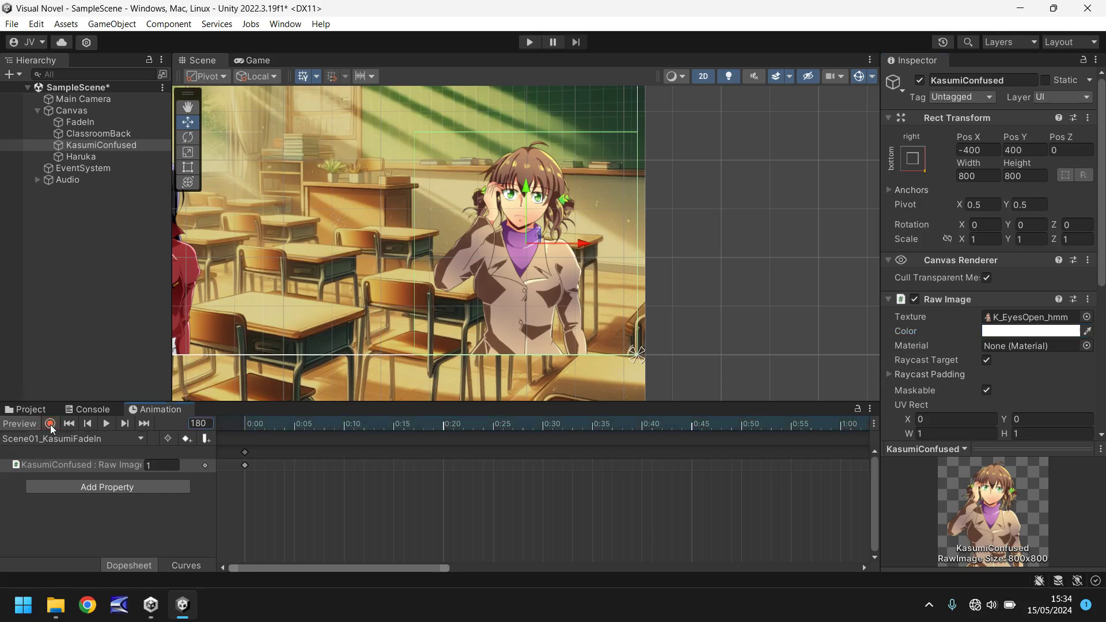
# Preview Kasumi's fade-in in Play mode, then untick Loop Time on Scene01_KasumiFadeIn
pyautogui.click(27, 409)
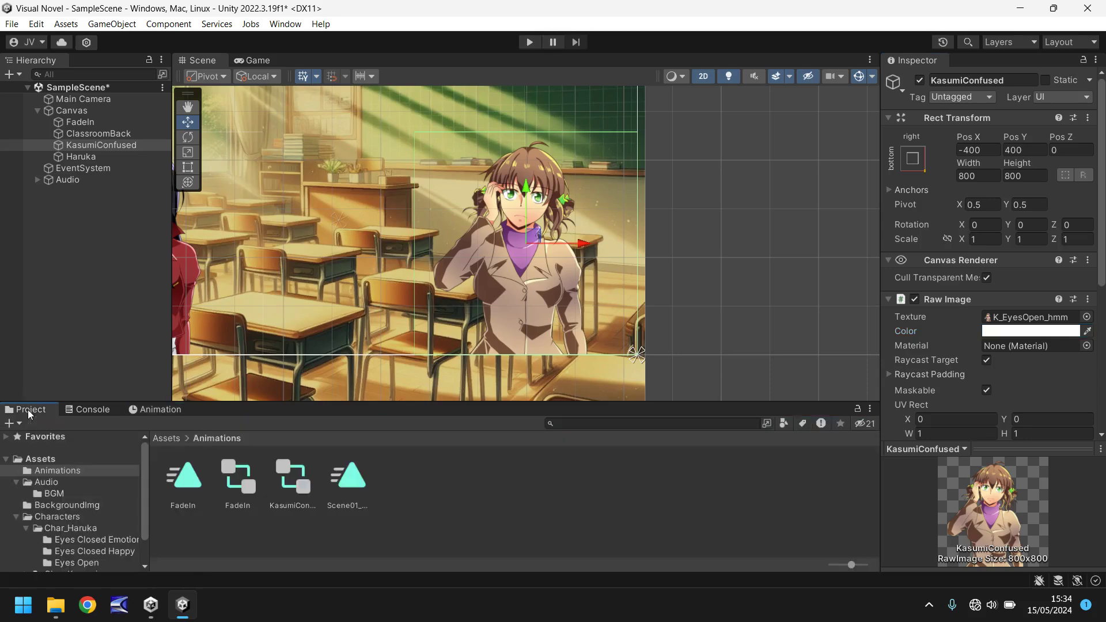
pyautogui.click(530, 43)
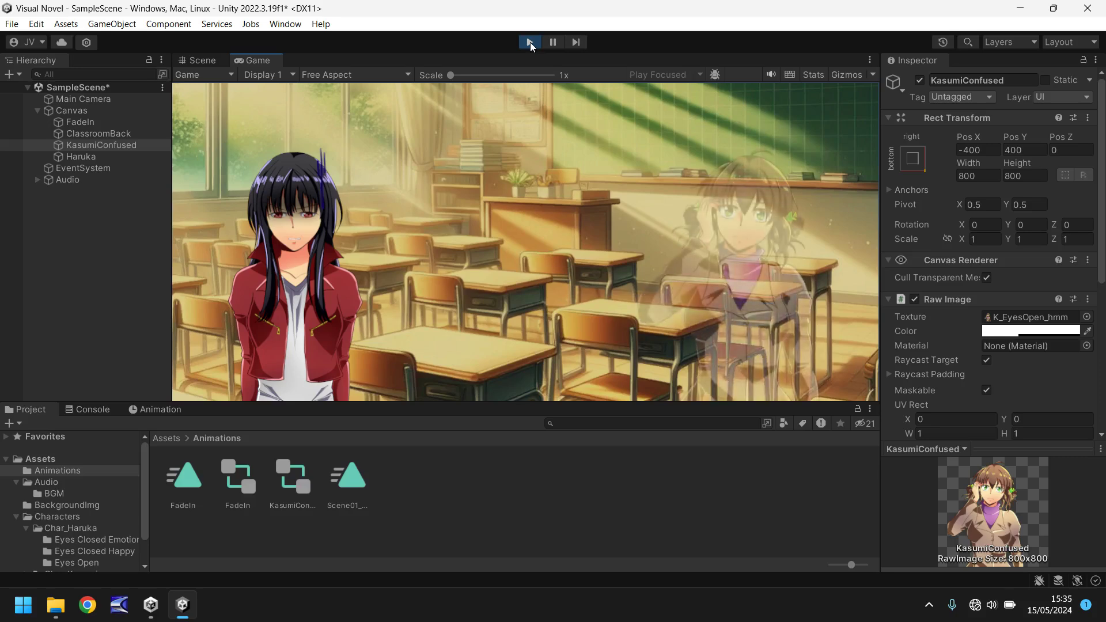
pyautogui.click(530, 43)
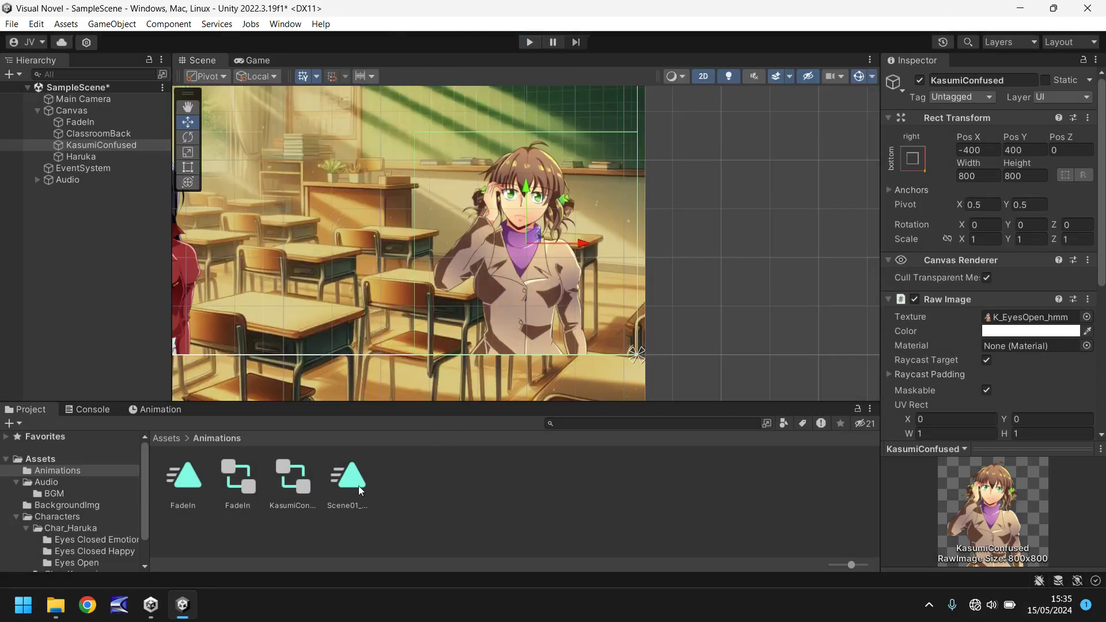
pyautogui.click(348, 481)
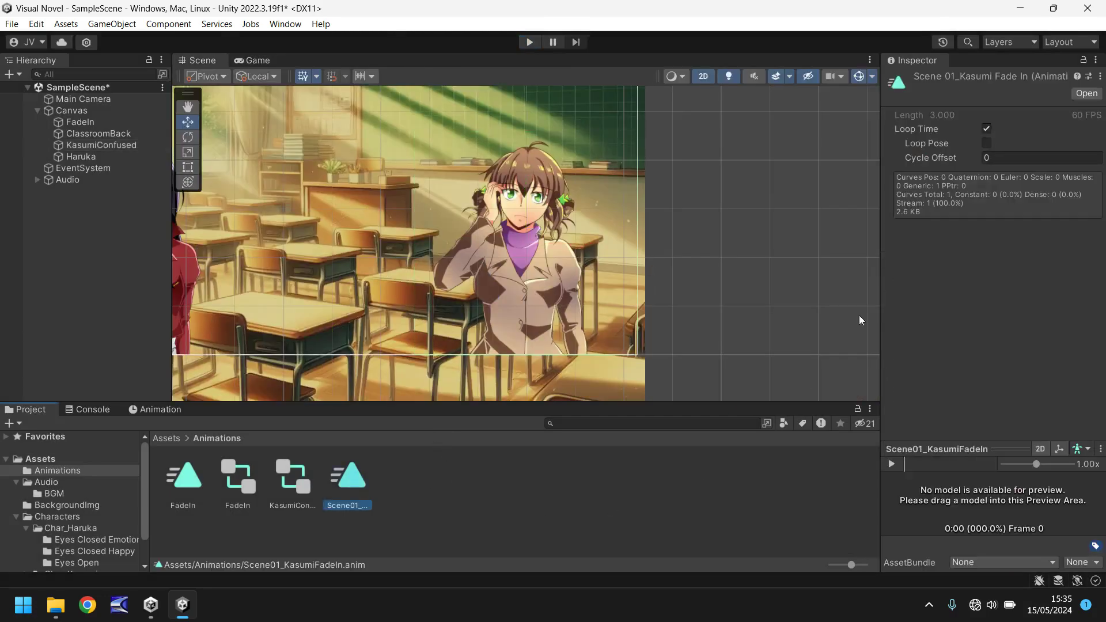
pyautogui.click(986, 129)
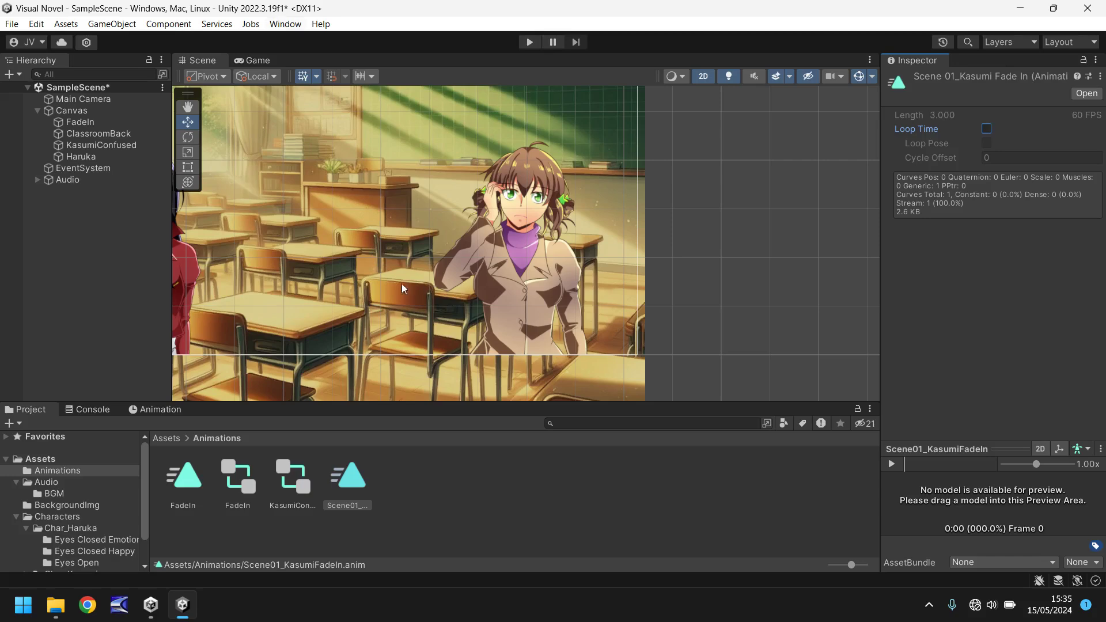
# Move Haruka off the classroom's left edge to Pos X -400, then test-run the scene
pyautogui.moveTo(266, 283); pyautogui.dragTo(595, 274, button='middle')
pyautogui.click(596, 273)
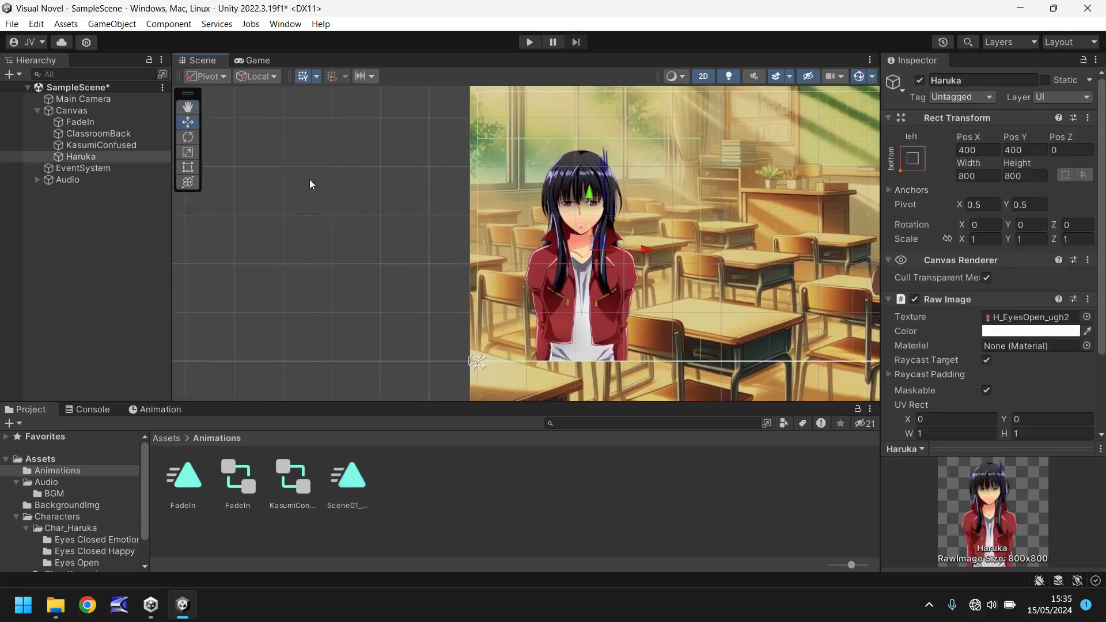
pyautogui.click(188, 167)
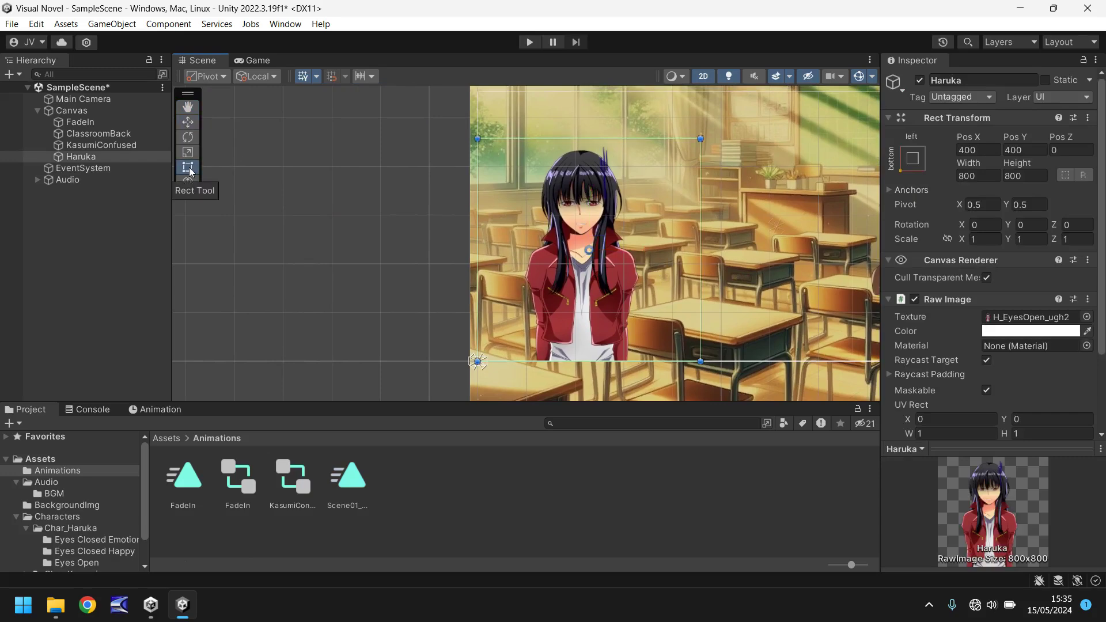
pyautogui.moveTo(553, 249); pyautogui.dragTo(444, 244)
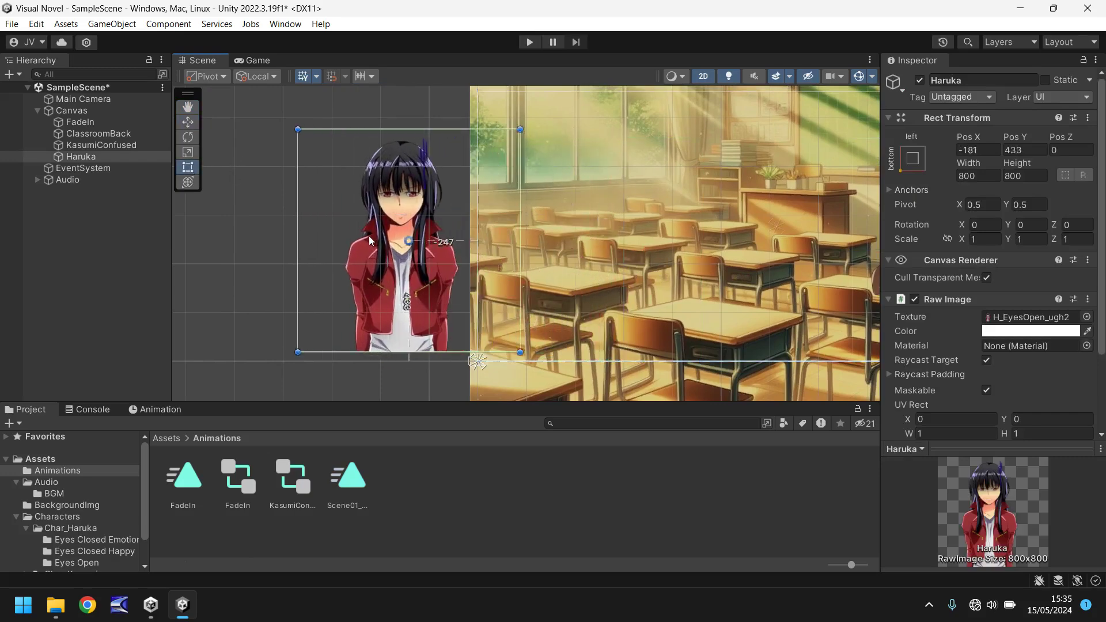
pyautogui.moveTo(370, 237); pyautogui.dragTo(331, 247)
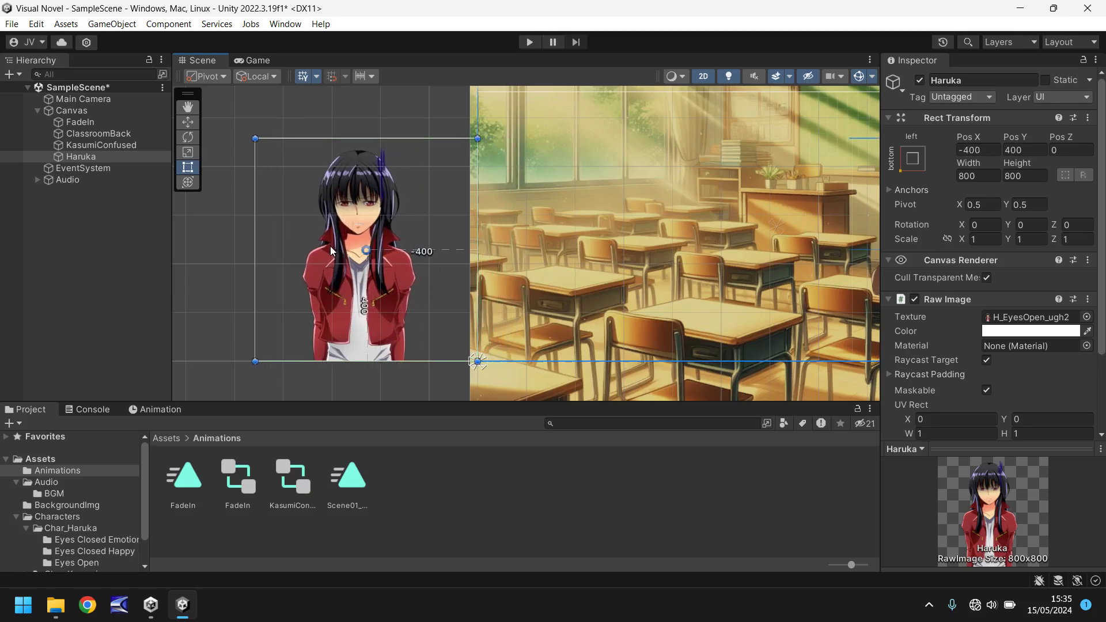
pyautogui.click(529, 42)
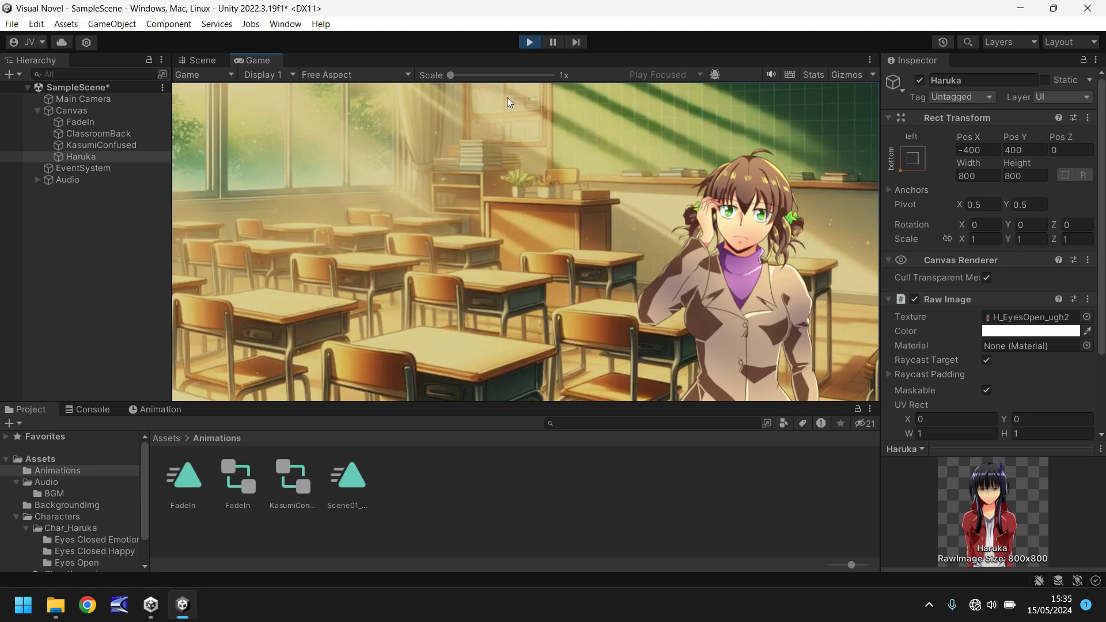
pyautogui.click(528, 42)
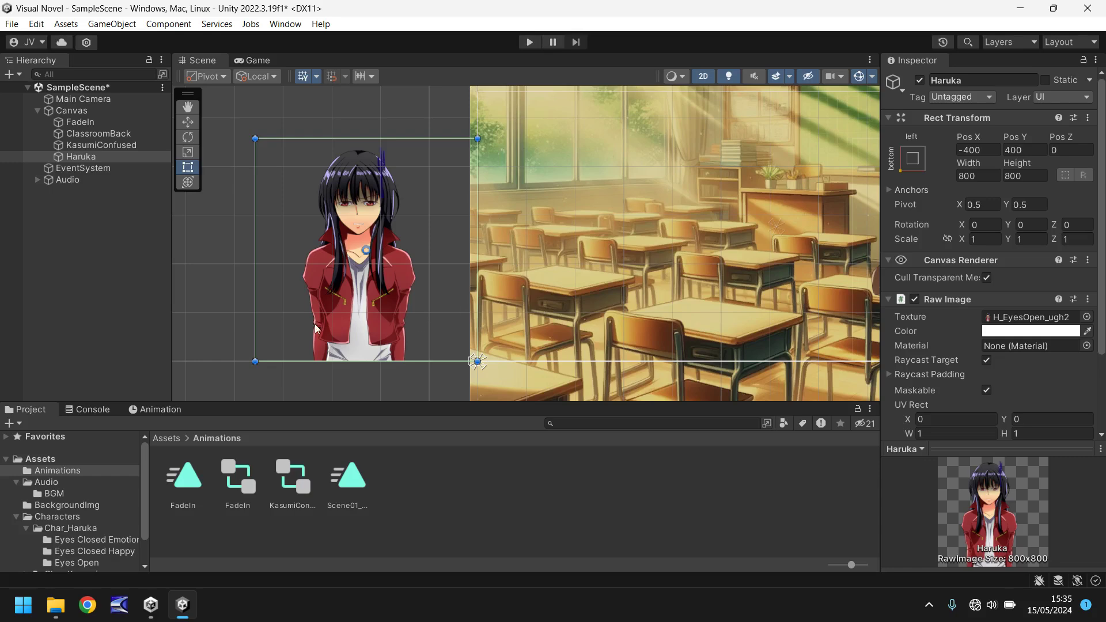
# Create and save Haruka's Scene01_HarukaSlideFromLeft clip in the Animations folder
pyautogui.click(176, 408)
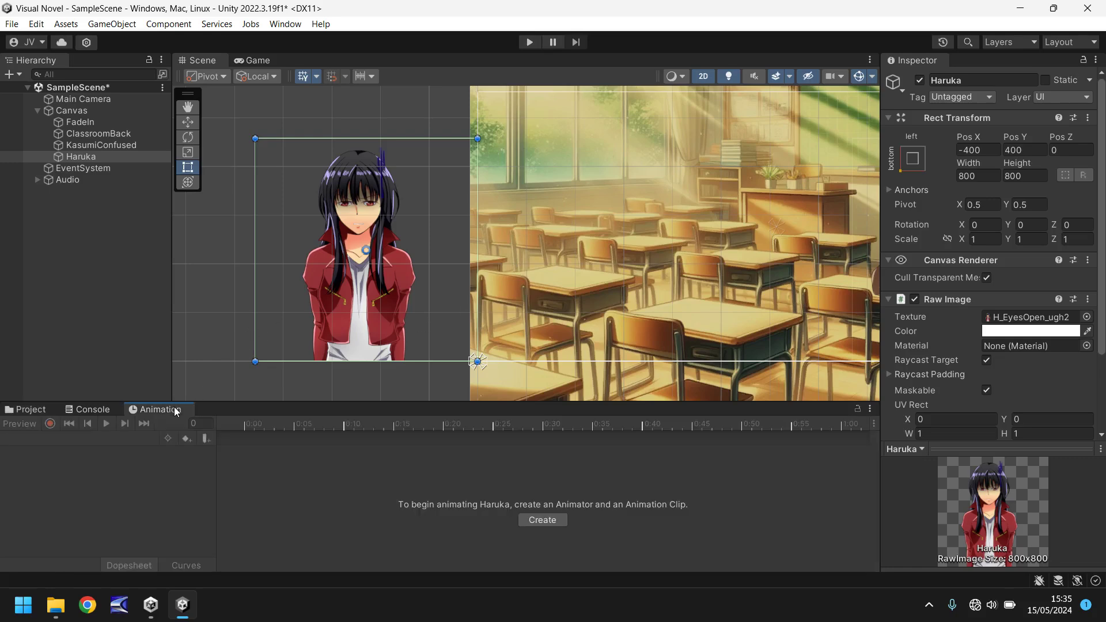
pyautogui.click(542, 519)
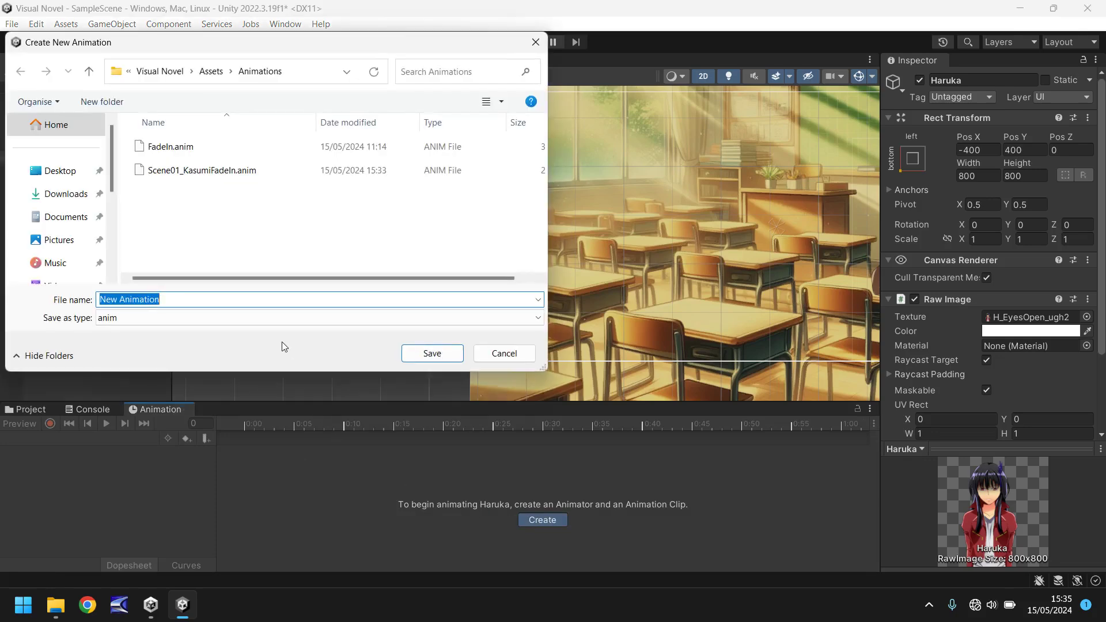
pyautogui.write('Scene')
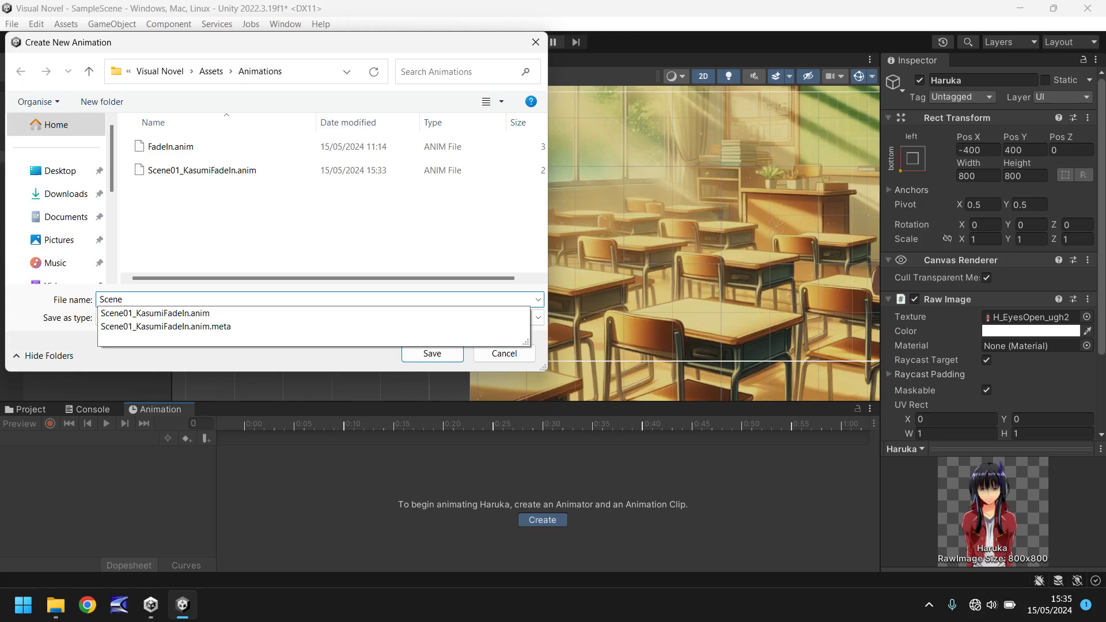
pyautogui.write('01_H')
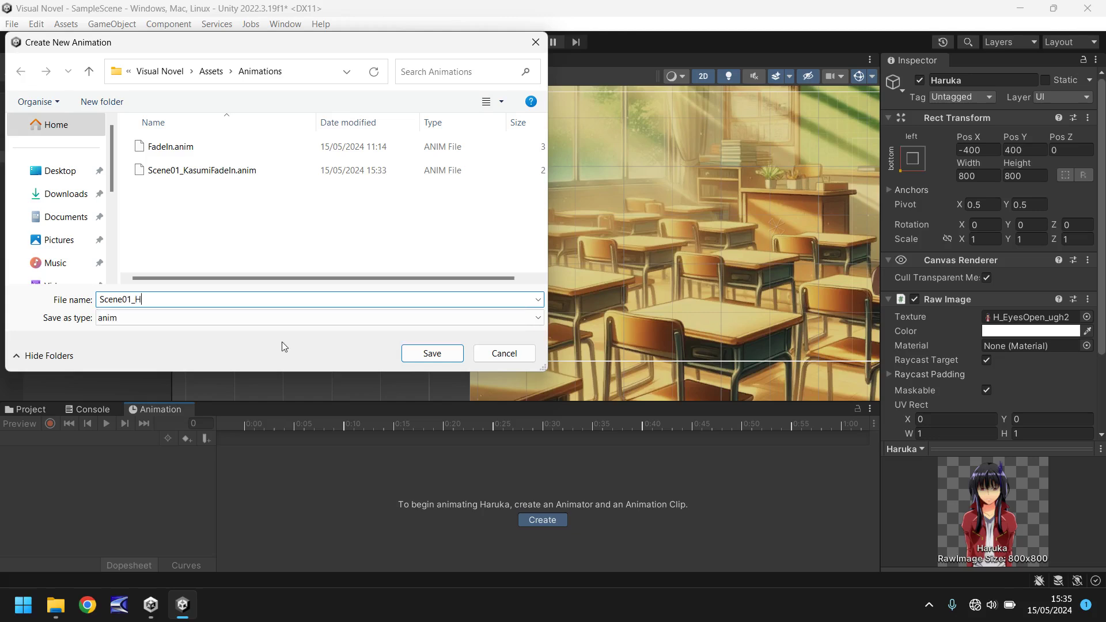
pyautogui.write('arukaSlideFromLeft')
pyautogui.click(429, 353)
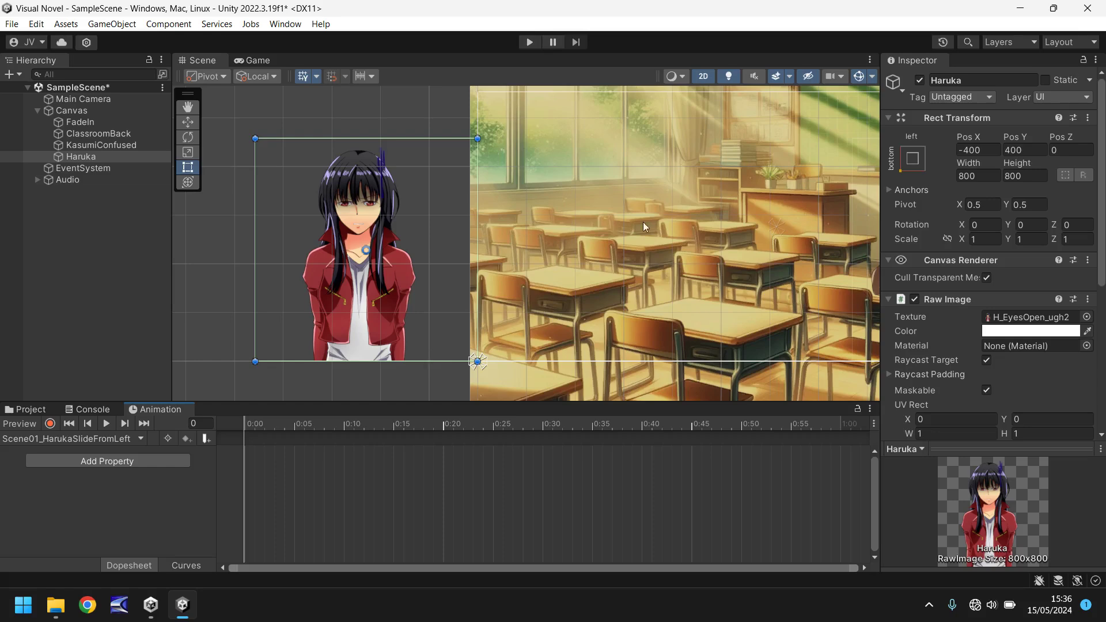
# While recording, key Haruka's Anchored Position at frame 0 with Pos X -400
pyautogui.click(50, 424)
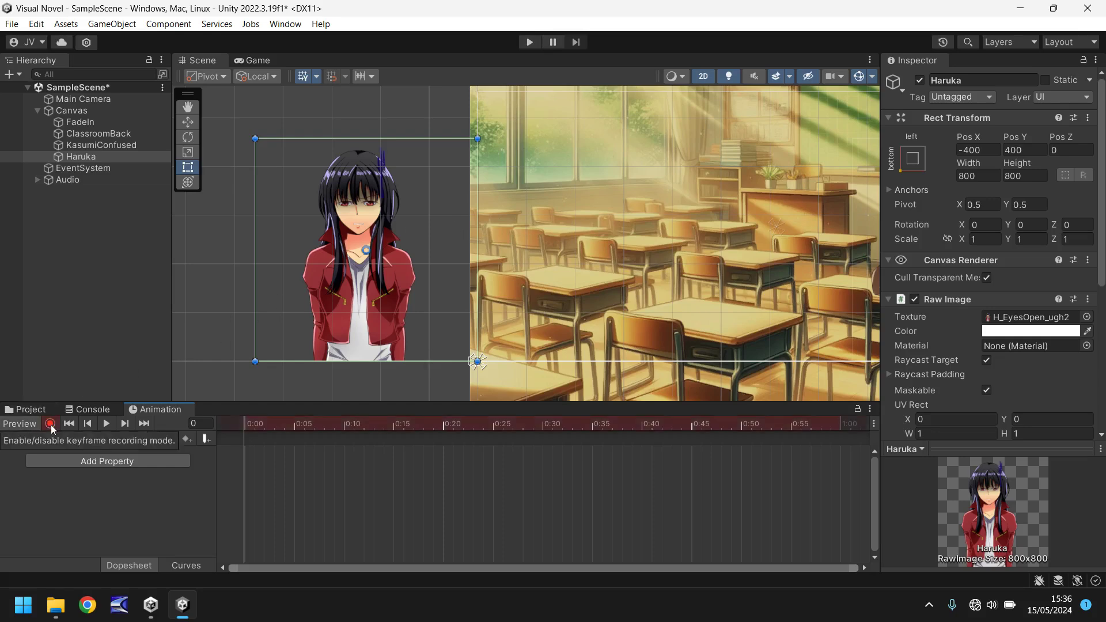
pyautogui.click(991, 150)
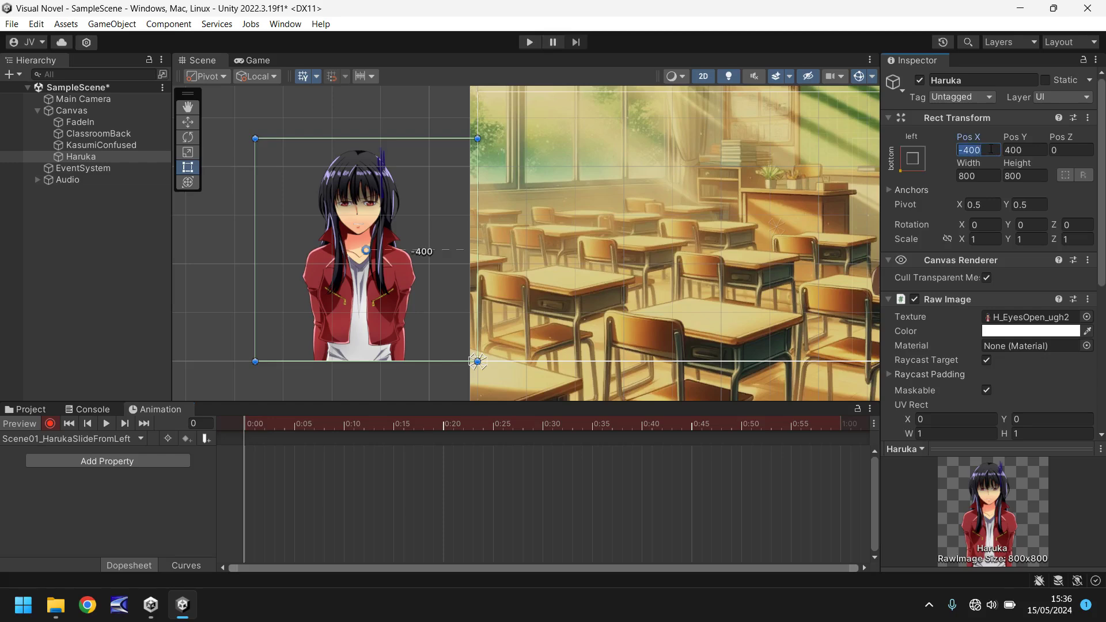
pyautogui.write('0')
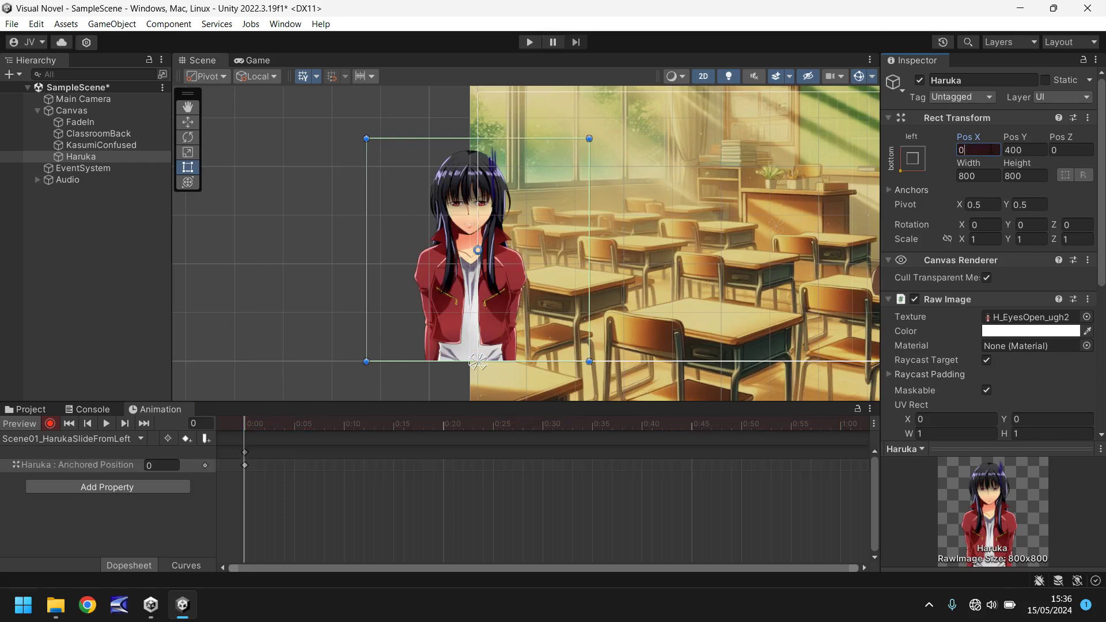
pyautogui.press('BackSpace')
pyautogui.write('-400')
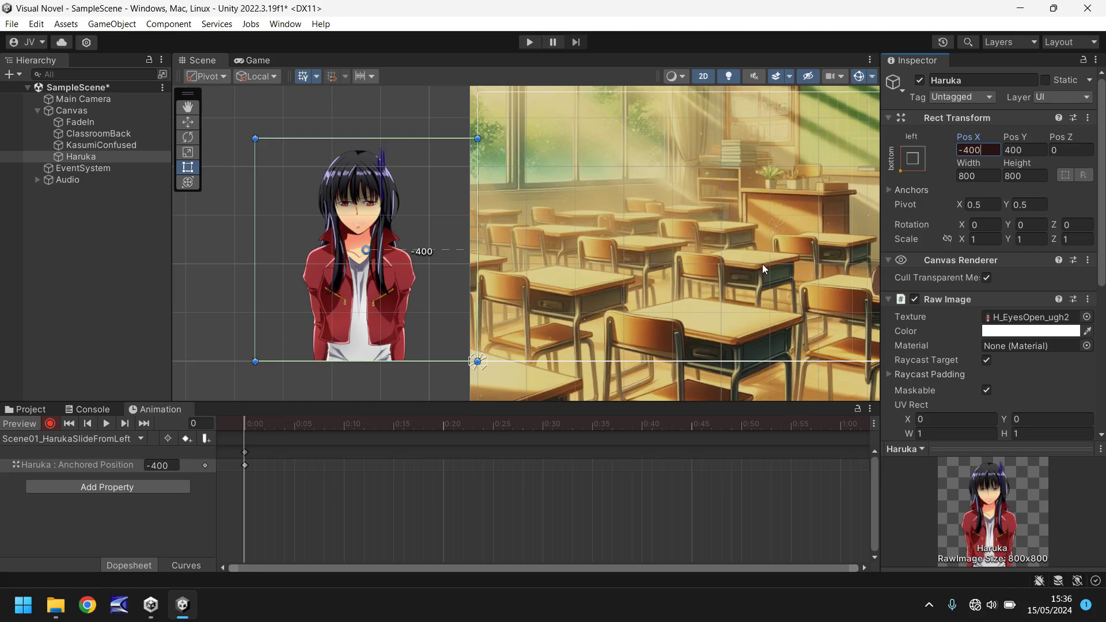
# At frame 120, key Haruka at Pos X 400, stop recording and run the scene
pyautogui.click(209, 421)
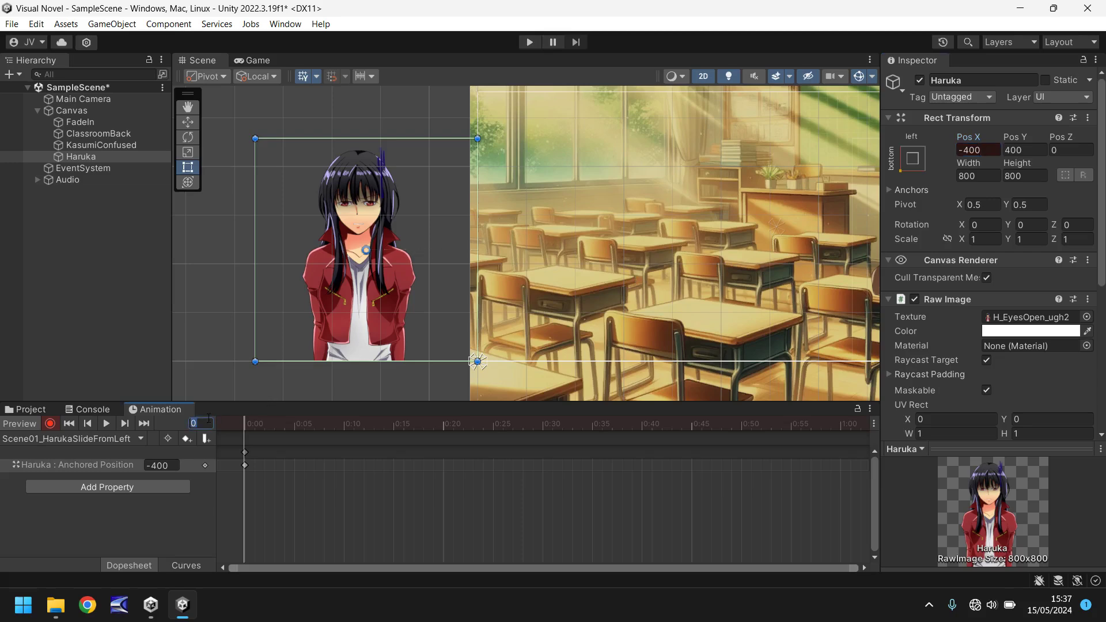
pyautogui.write('120')
pyautogui.press('Return')
pyautogui.moveTo(340, 280); pyautogui.dragTo(371, 229)
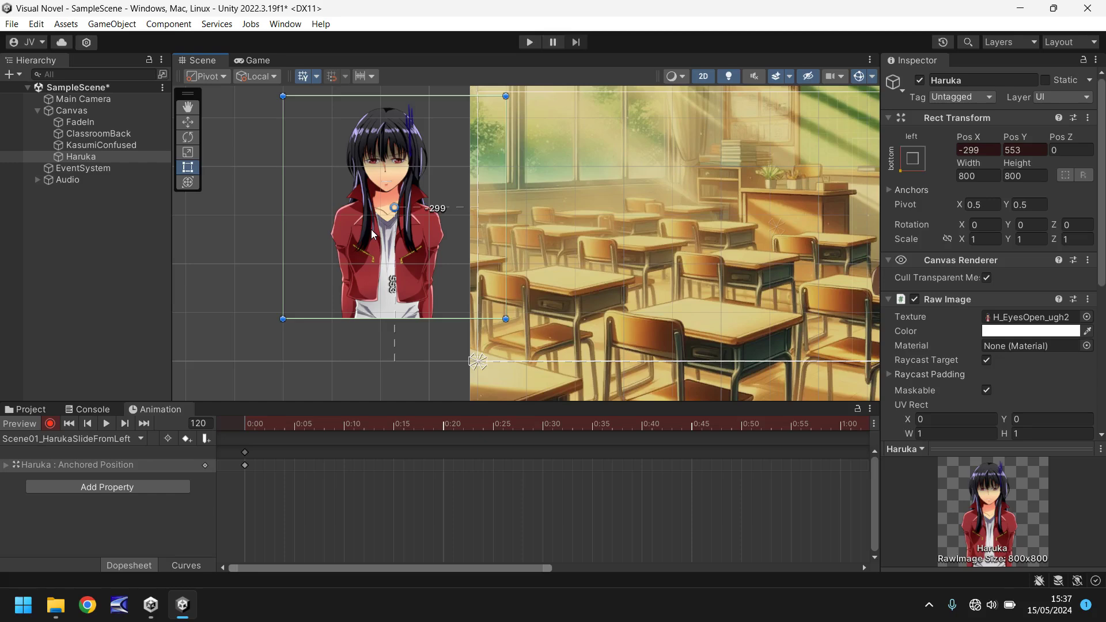
pyautogui.moveTo(371, 229); pyautogui.dragTo(565, 275)
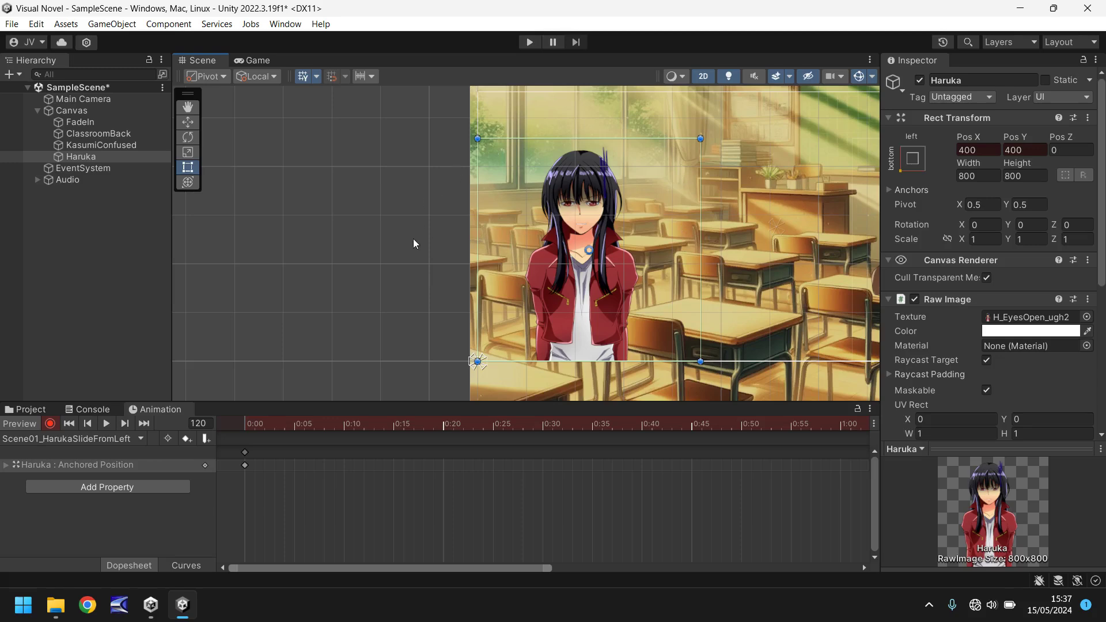
pyautogui.click(50, 424)
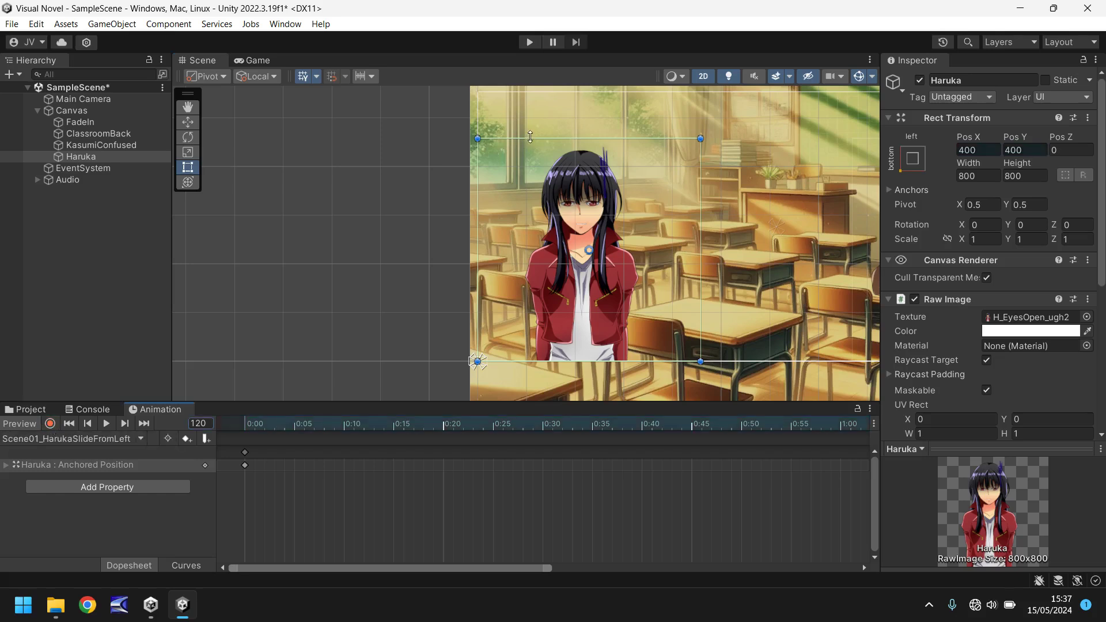
pyautogui.click(529, 42)
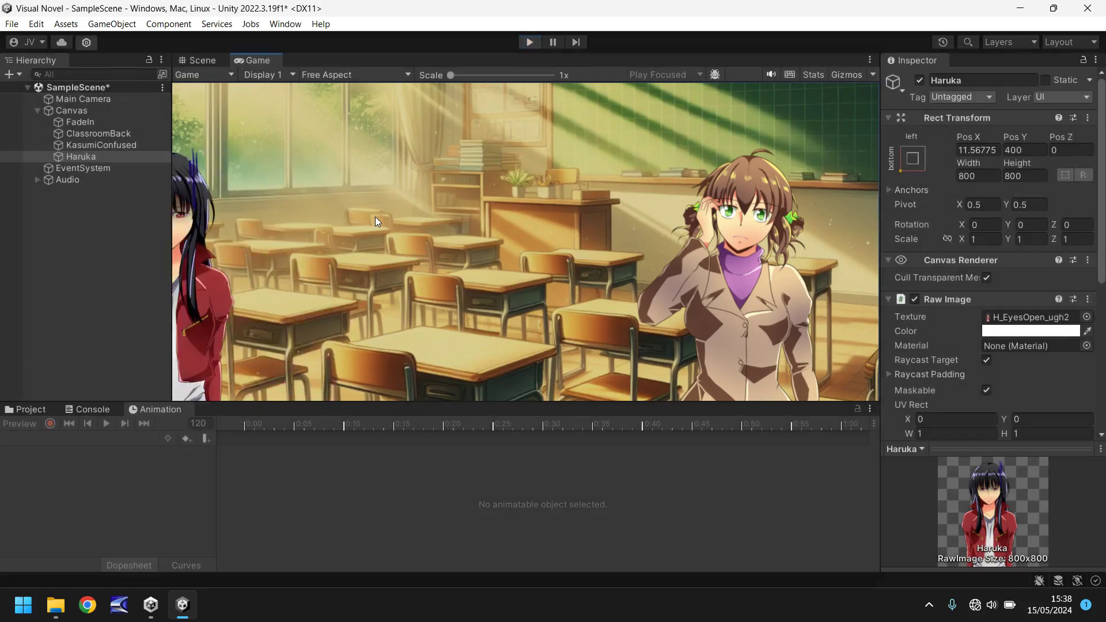
# Exit Play mode and turn off Loop Time on the Scene01_HarukaSlideFromLeft clip
pyautogui.hotkey('ctrl', 'p')
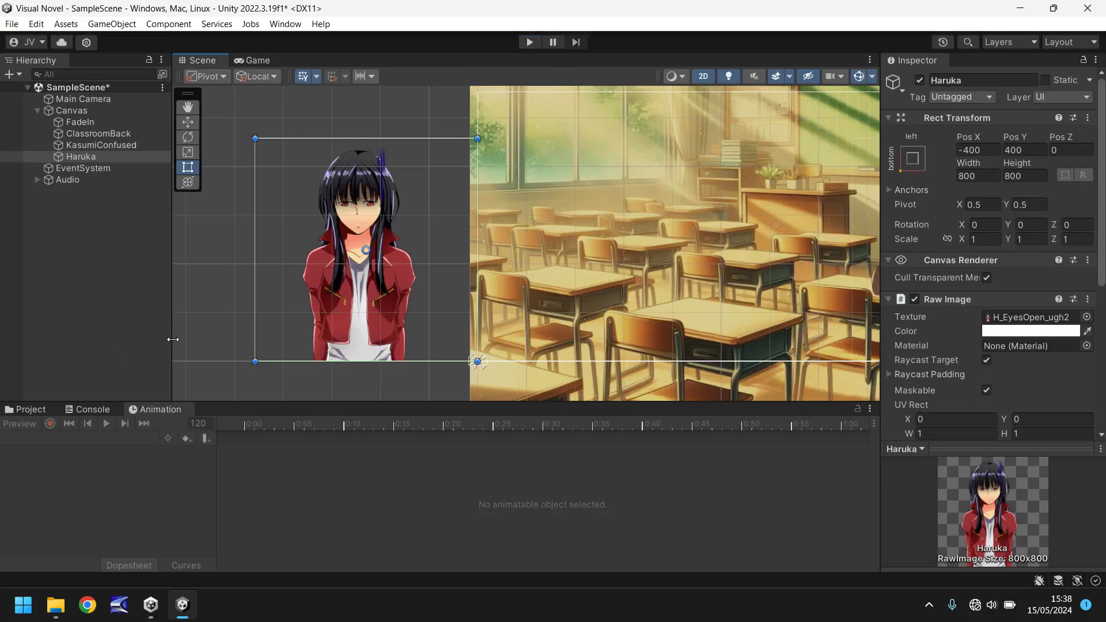
pyautogui.click(33, 408)
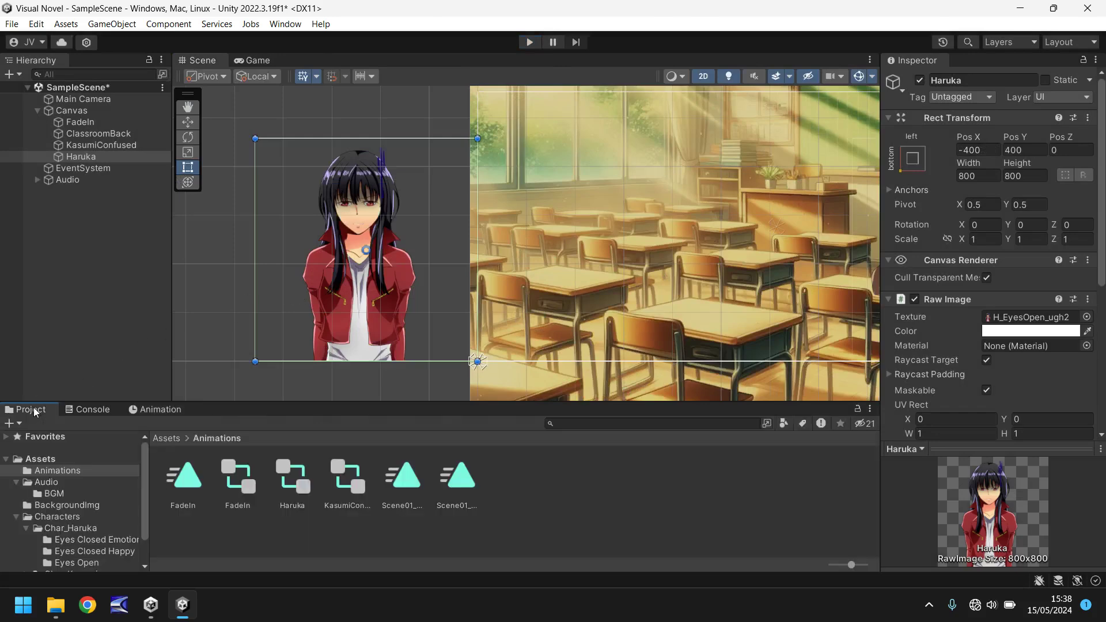
pyautogui.click(405, 479)
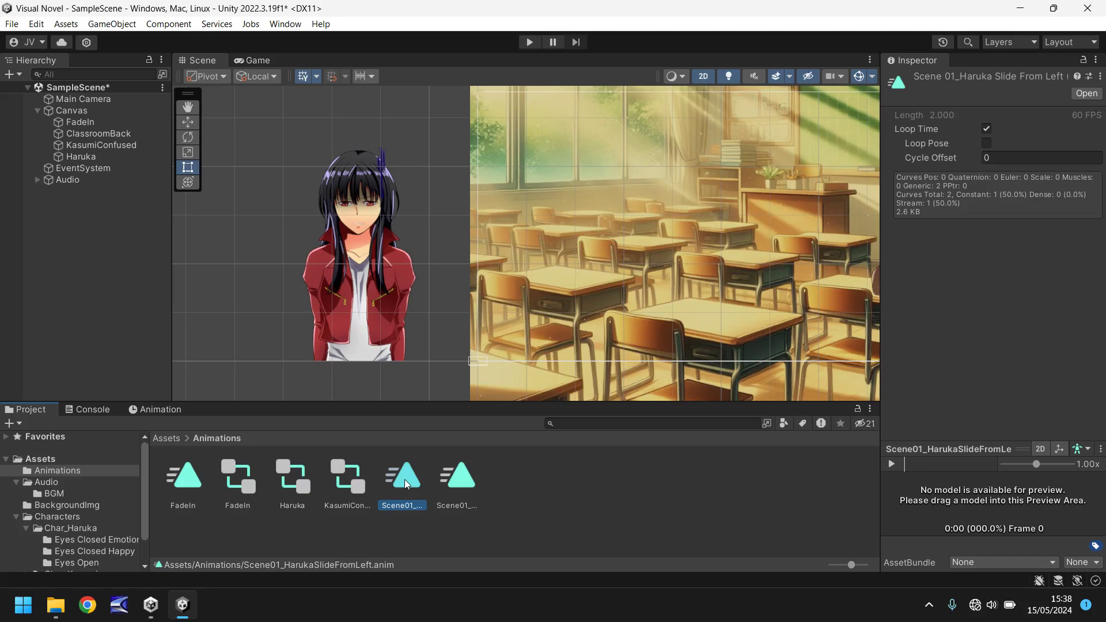
pyautogui.click(986, 128)
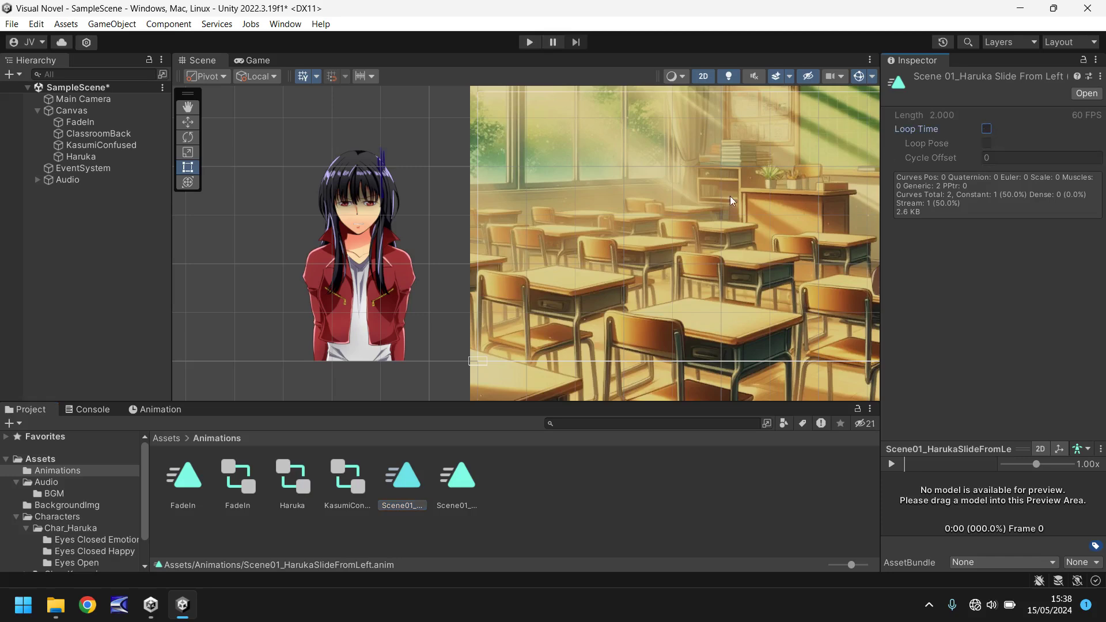
pyautogui.moveTo(756, 255); pyautogui.dragTo(519, 243, button='middle')
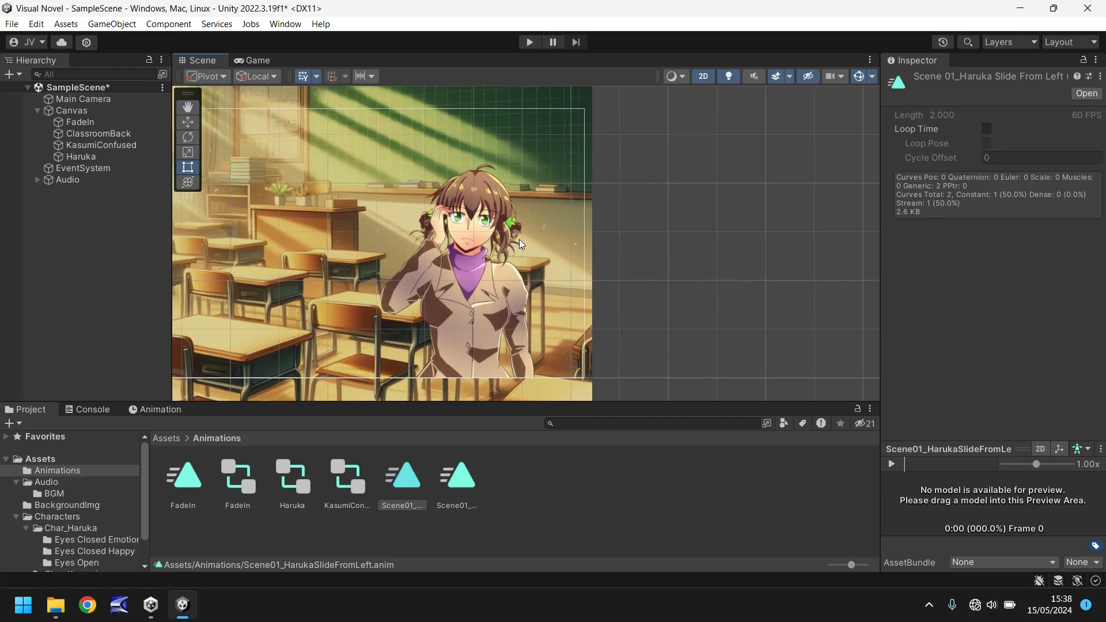
pyautogui.click(479, 276)
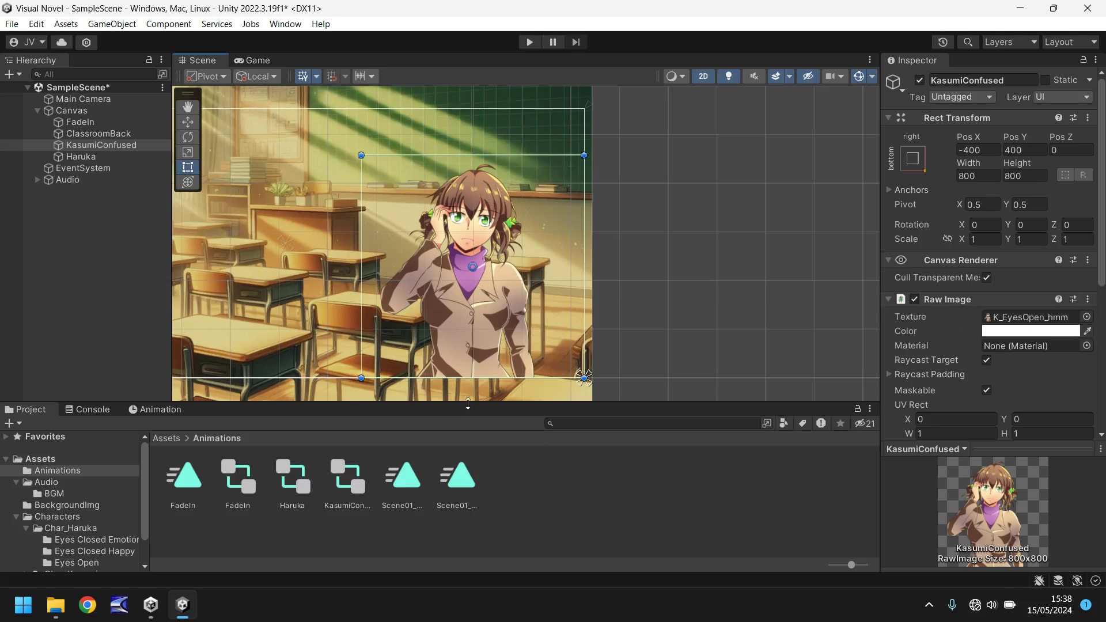
pyautogui.click(1002, 331)
pyautogui.moveTo(1026, 523); pyautogui.dragTo(948, 520)
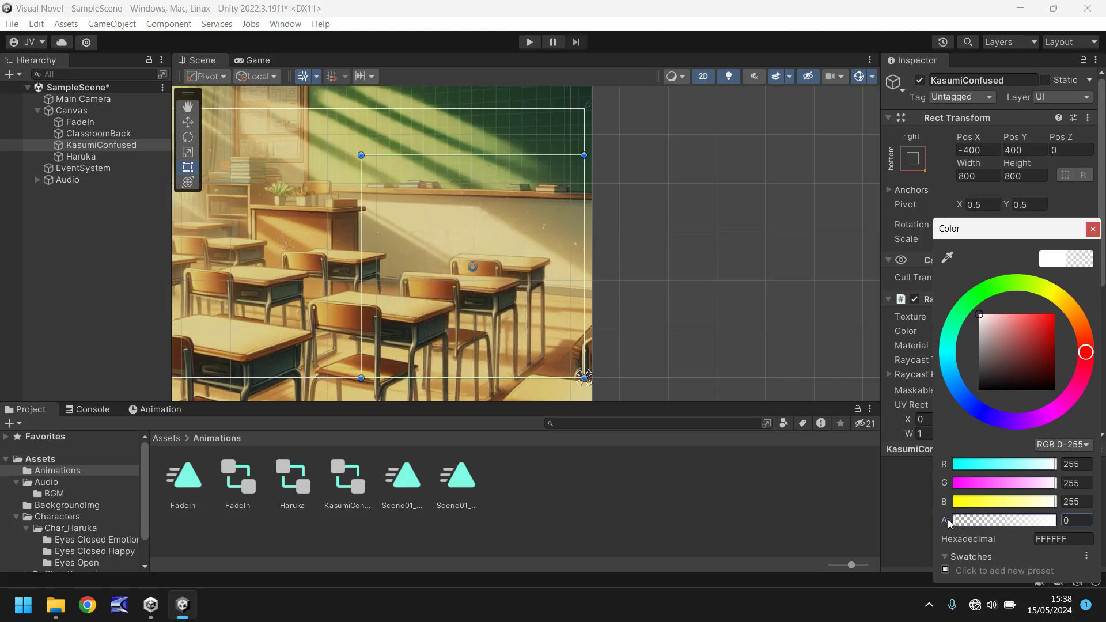
pyautogui.click(742, 499)
pyautogui.click(489, 257)
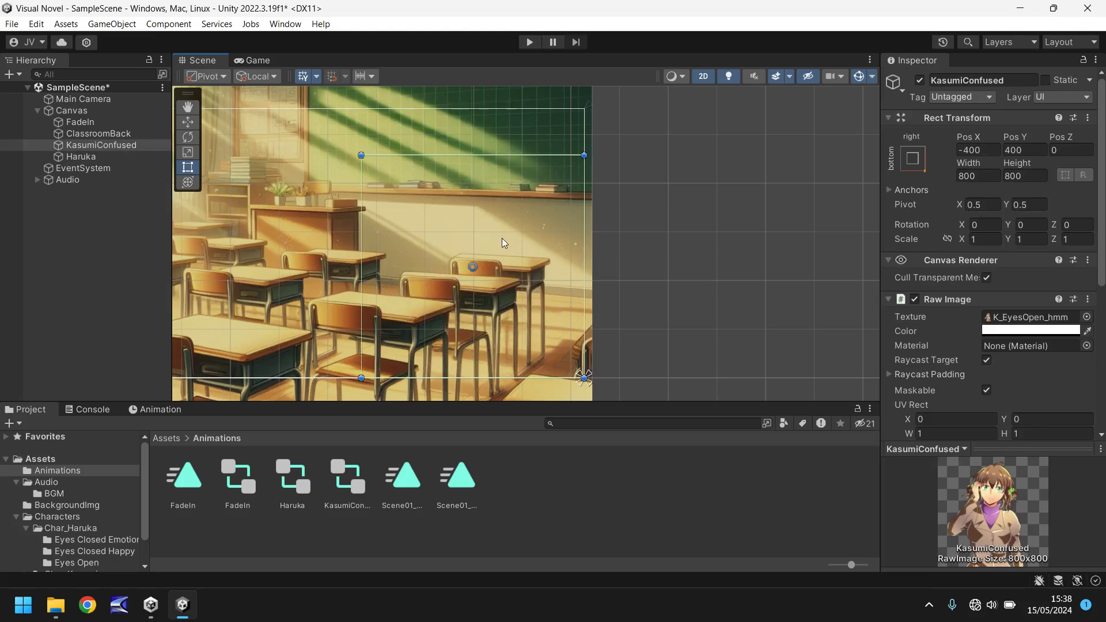
pyautogui.click(1035, 331)
pyautogui.moveTo(972, 520); pyautogui.dragTo(1065, 519)
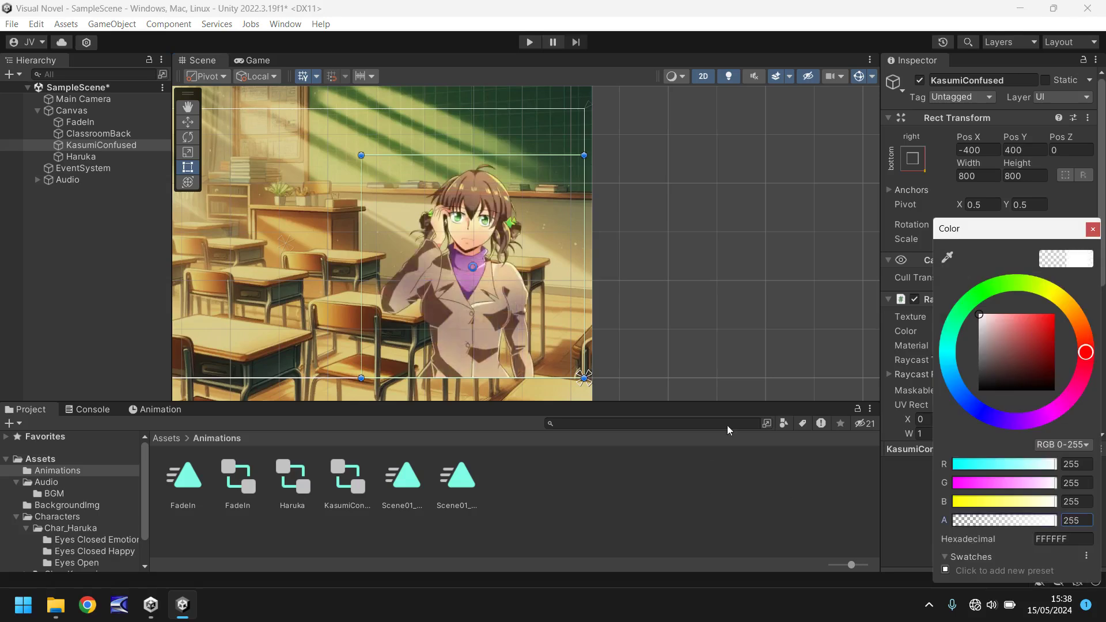
pyautogui.click(1090, 230)
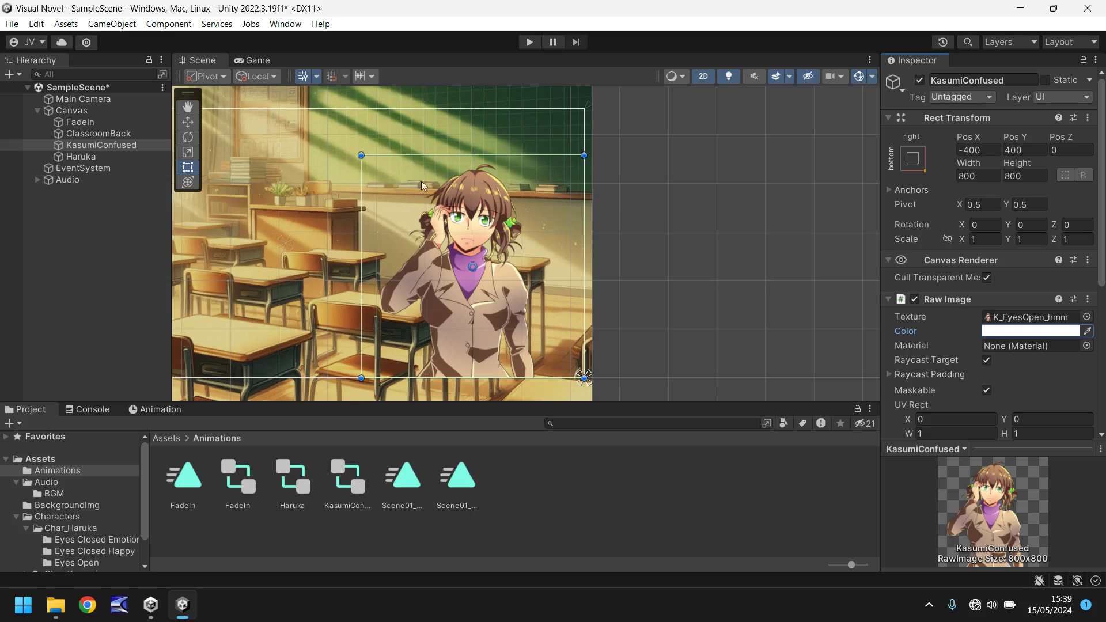
# Duplicate KasumiConfused and remove the Animator component from the KasumiConfused (1) copy
pyautogui.click(112, 146)
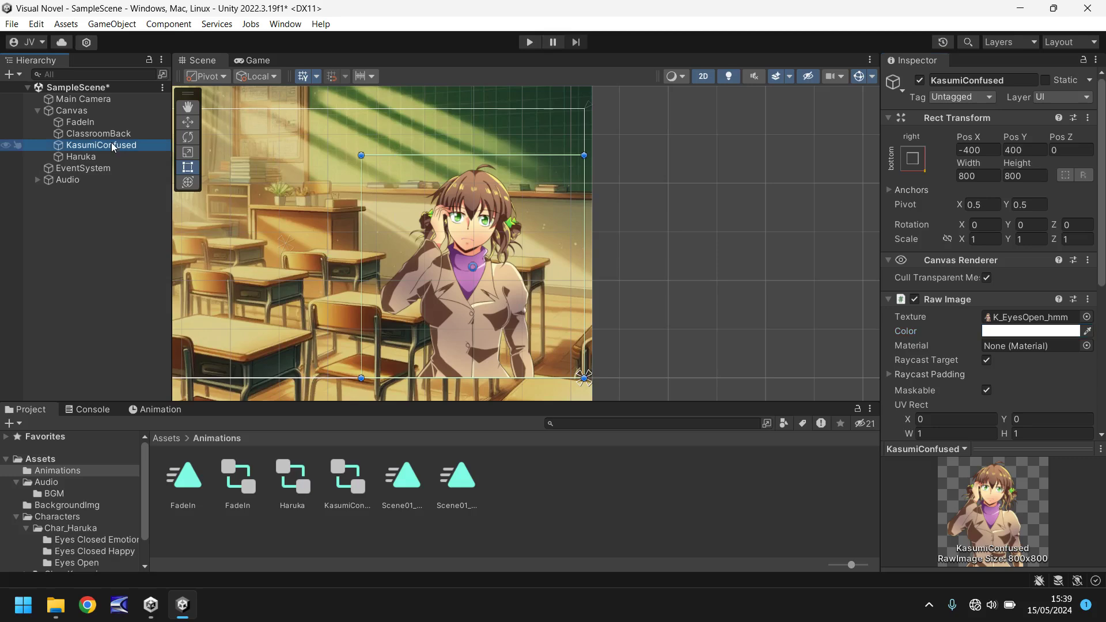
pyautogui.hotkey('ctrl', 'd')
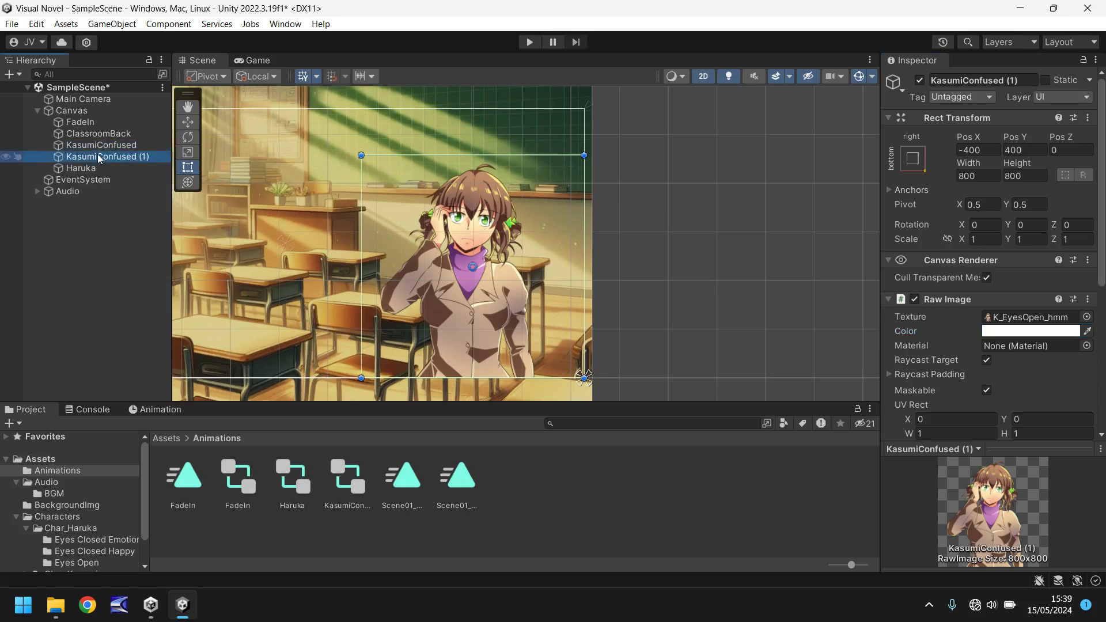
pyautogui.scroll(-5, 987, 283)
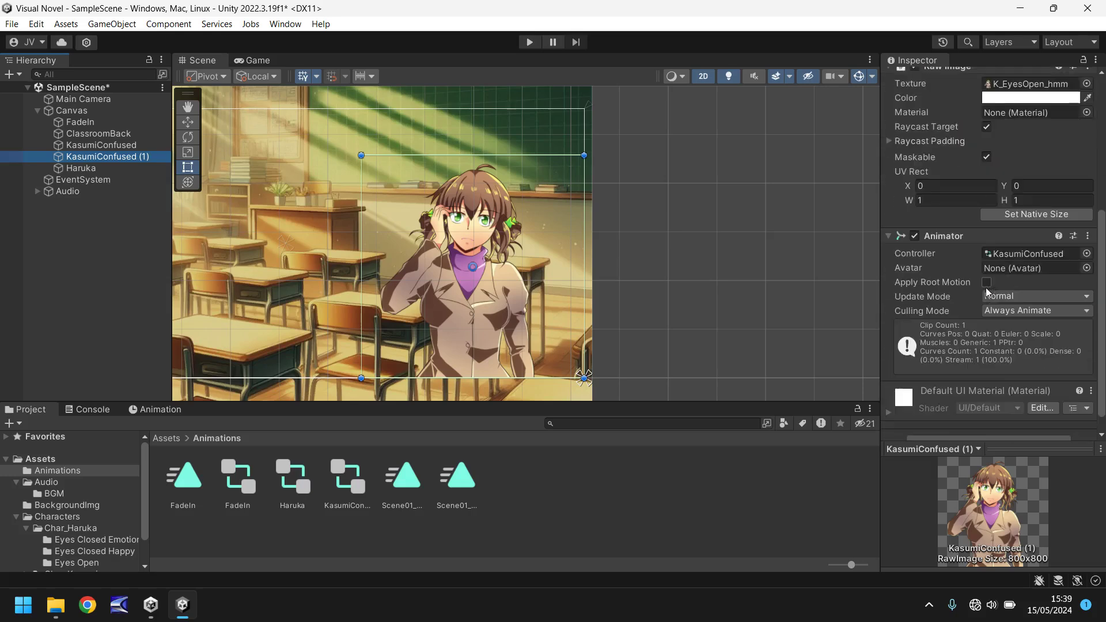
pyautogui.scroll(-1, 987, 288)
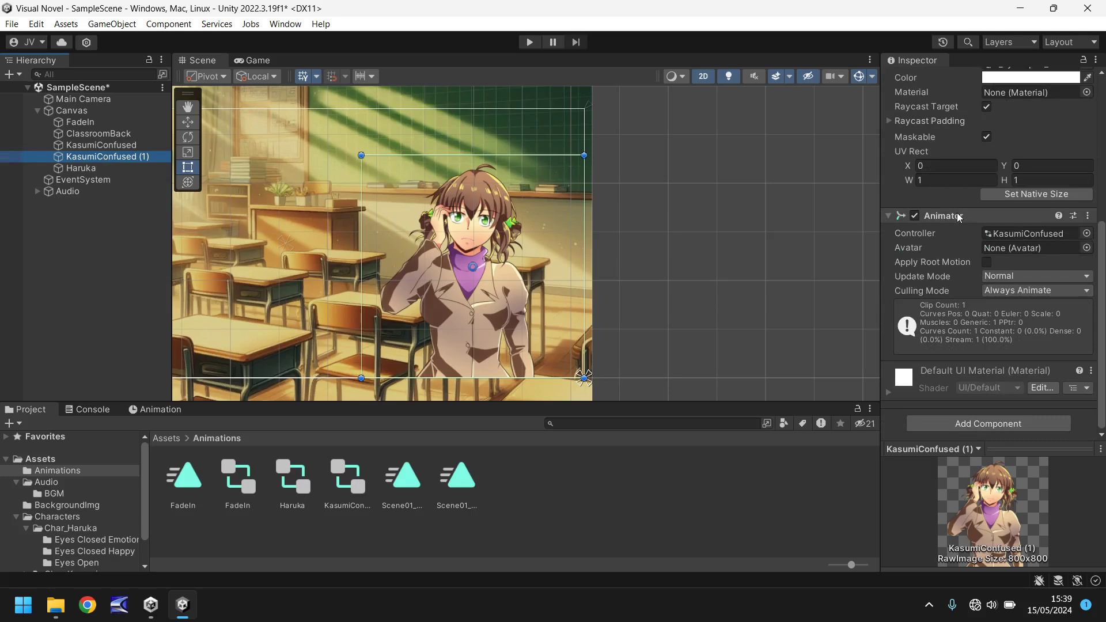
pyautogui.rightClick(959, 217)
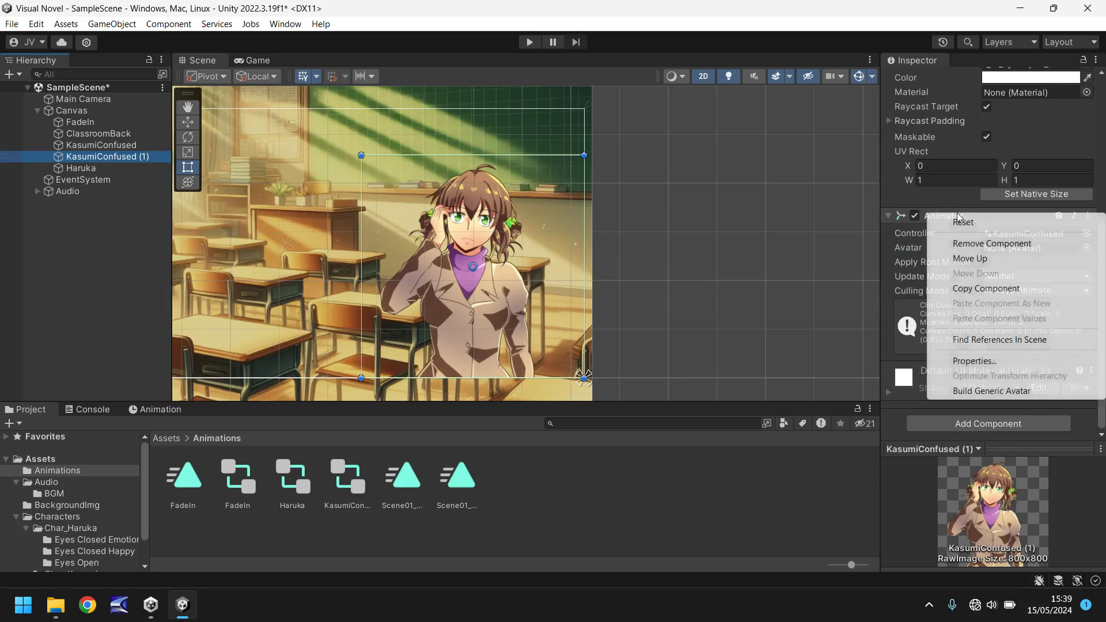
pyautogui.click(991, 244)
# Enable and apply Generate Mipmap on K_ClosedEmotion_ugh in Eyes Closed Emotional, then reselect KasumiConfused (1)
pyautogui.scroll(-1, 104, 507)
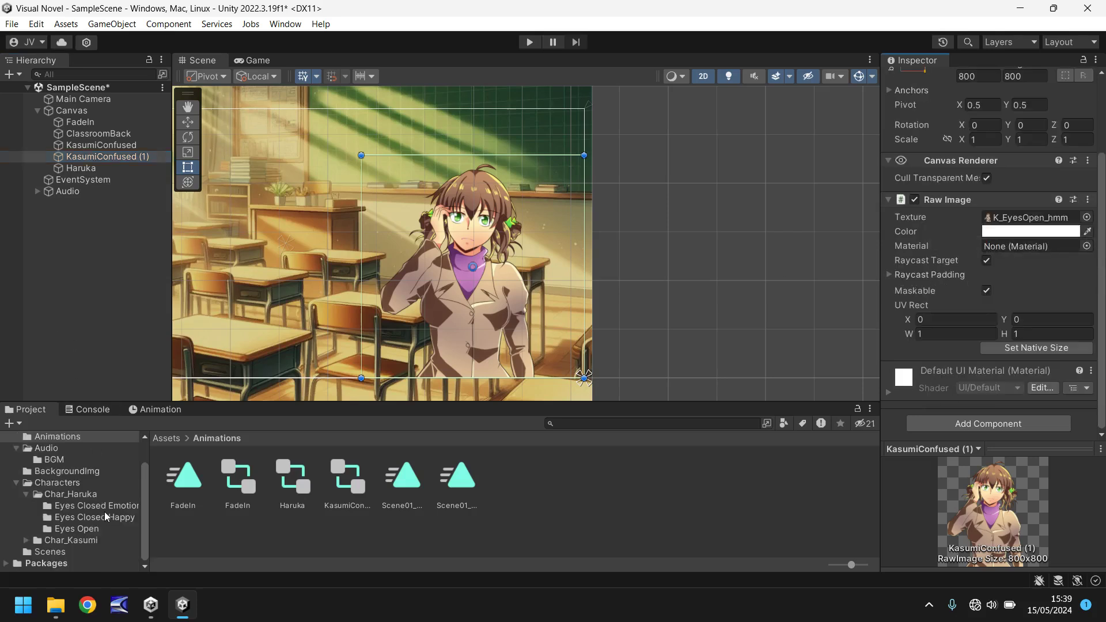
pyautogui.click(94, 540)
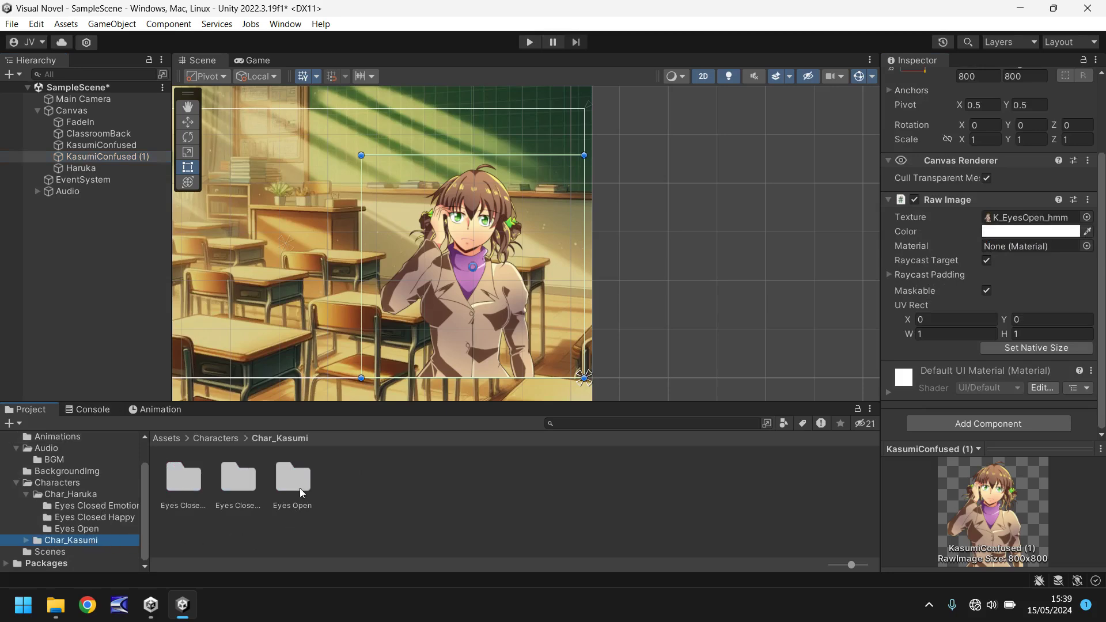
pyautogui.doubleClick(184, 479)
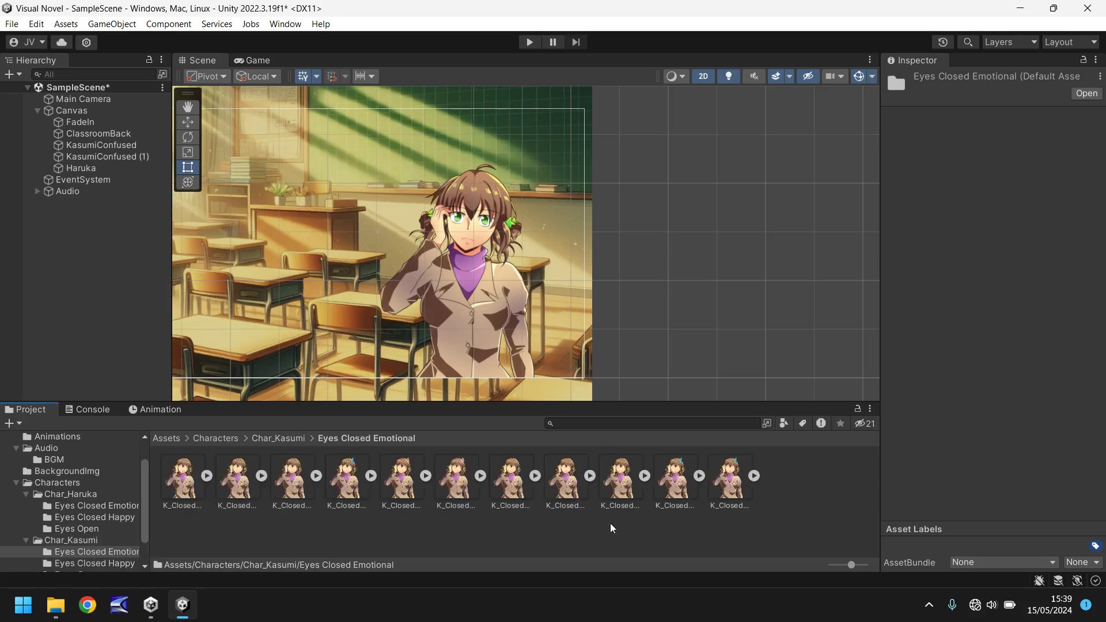
pyautogui.click(676, 484)
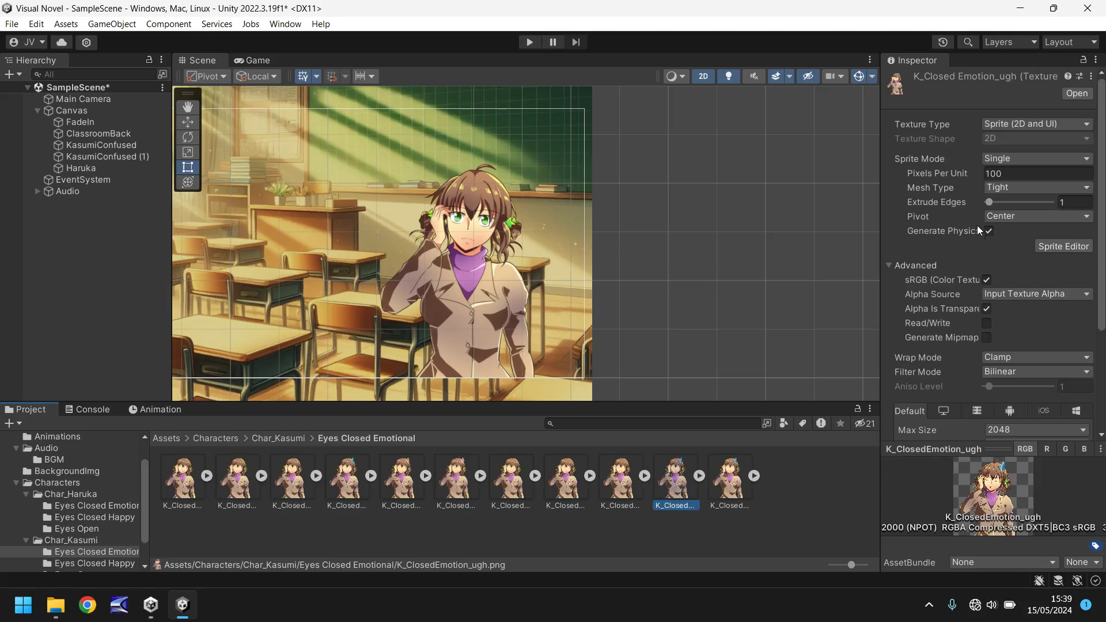
pyautogui.click(987, 337)
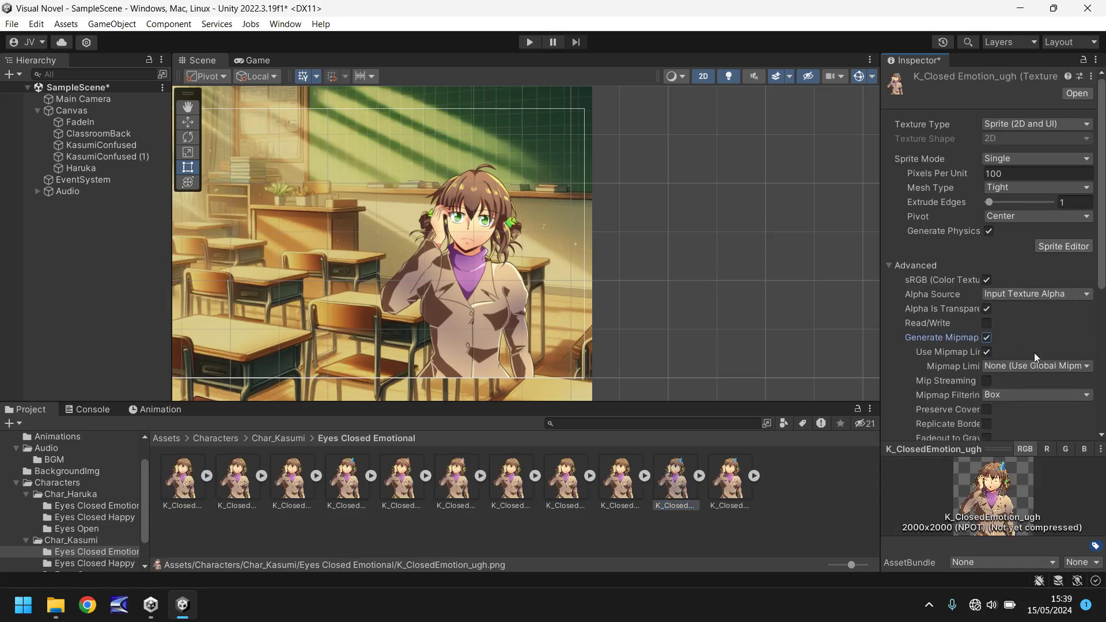
pyautogui.scroll(-5, 1035, 352)
pyautogui.click(1076, 382)
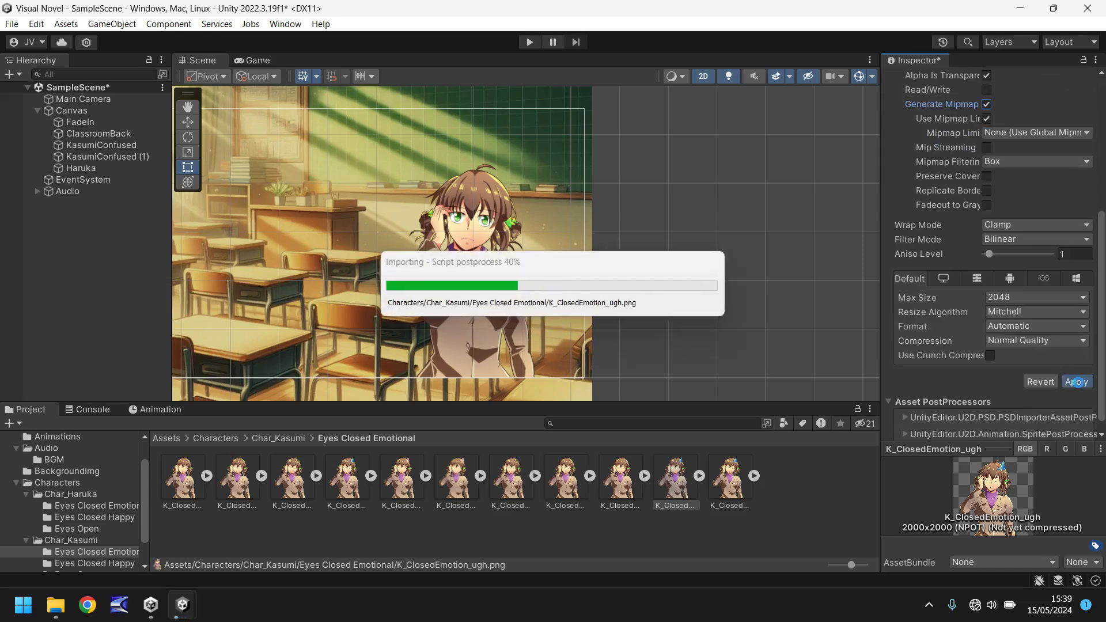
pyautogui.click(121, 157)
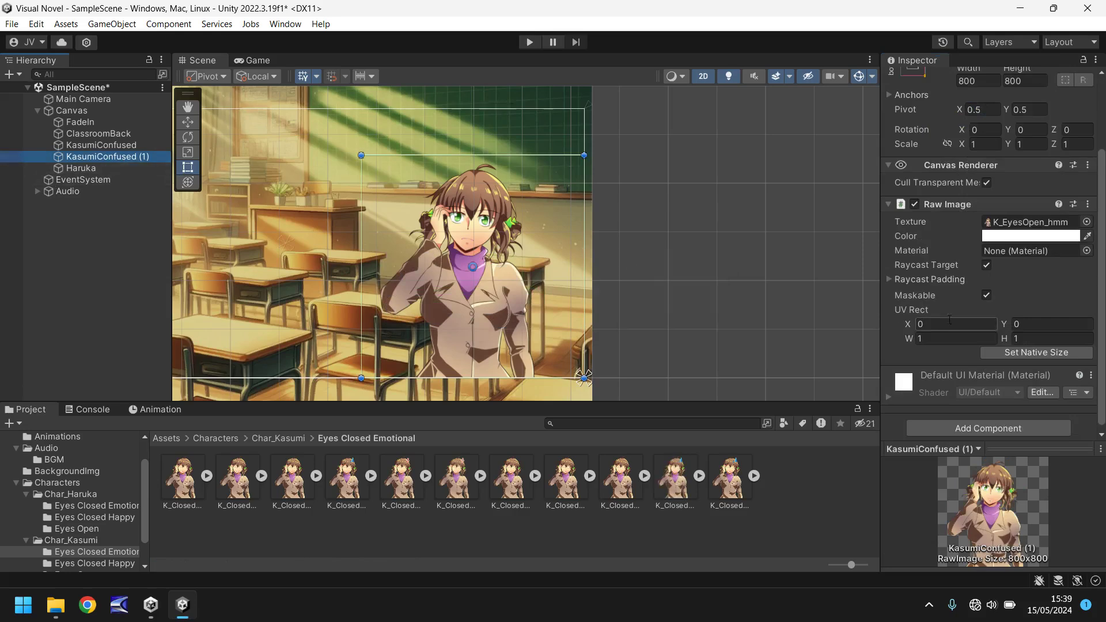
# Give the Kasumi copy the K_ClosedEmotion_ugh texture and rename it KasumiAngry
pyautogui.moveTo(675, 478); pyautogui.dragTo(1038, 226)
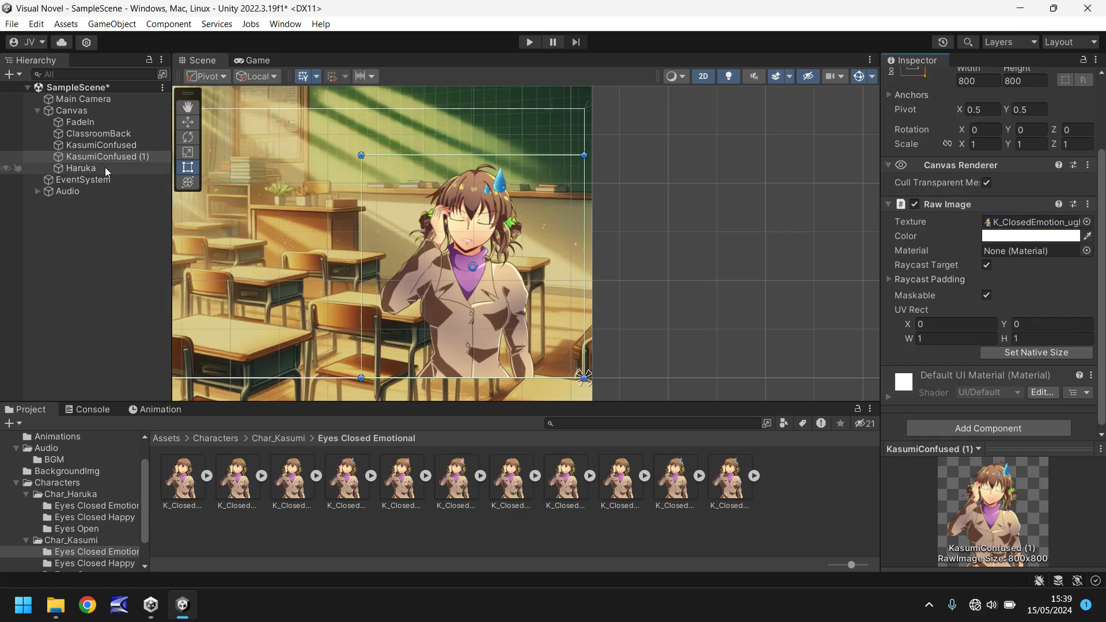
pyautogui.click(93, 157)
pyautogui.click(92, 156)
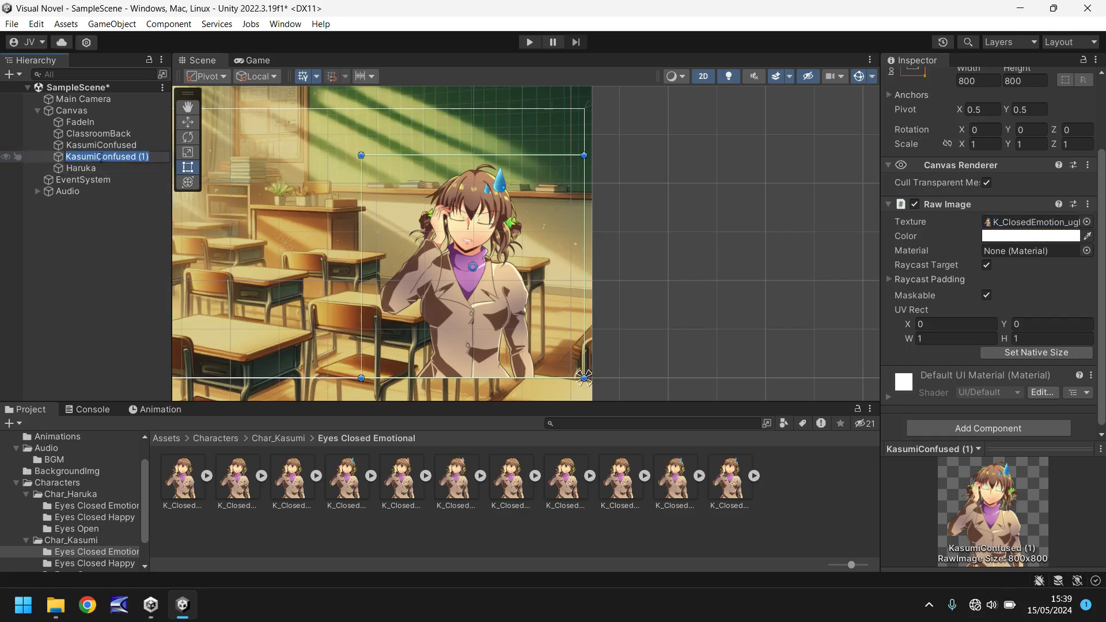
pyautogui.moveTo(96, 157); pyautogui.dragTo(240, 158)
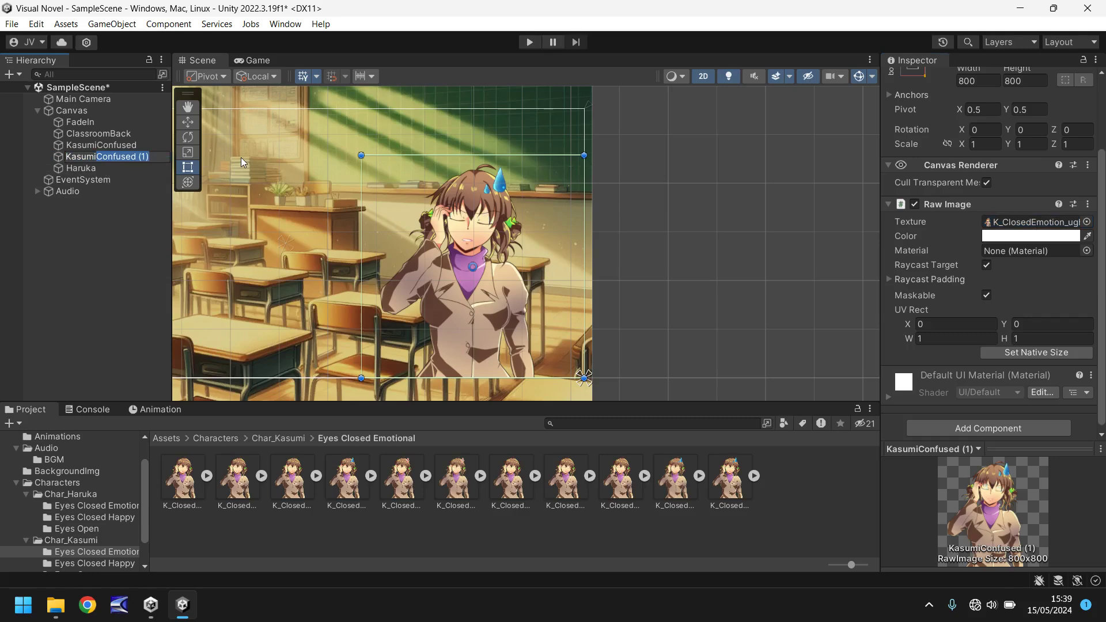
pyautogui.write('Angry')
pyautogui.press('Return')
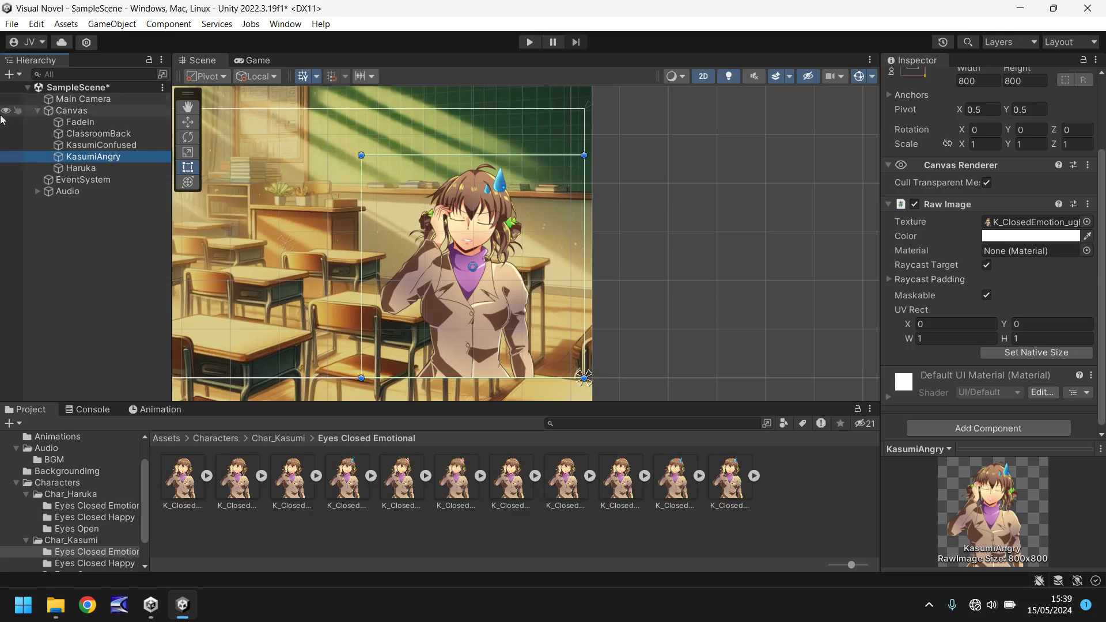
# Deactivate KasumiAngry so KasumiConfused shows instead
pyautogui.scroll(3, 1000, 213)
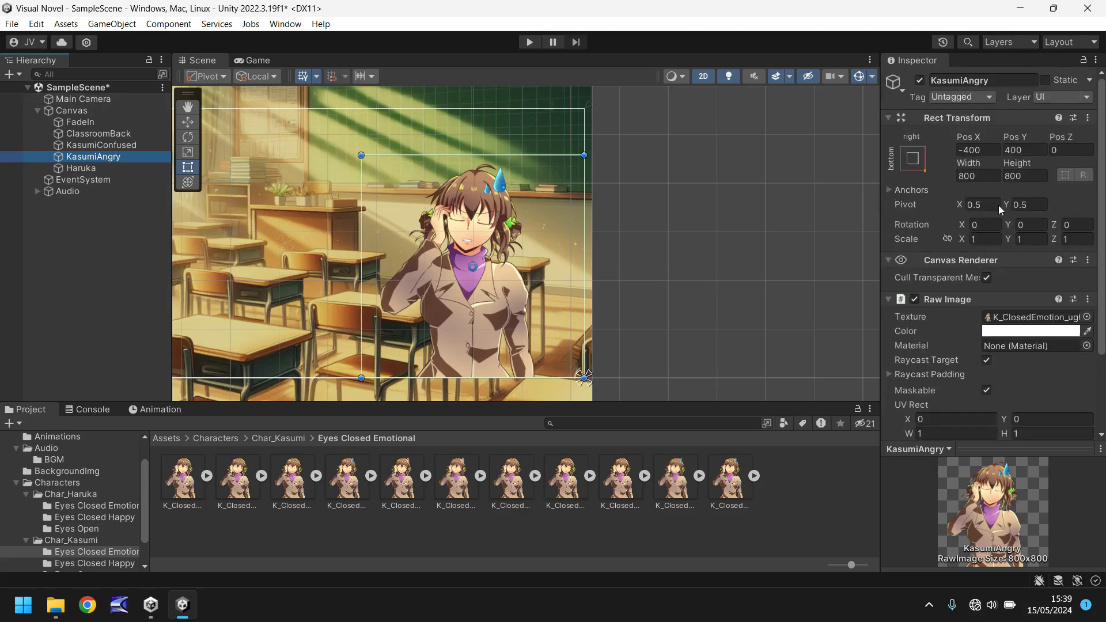
pyautogui.scroll(-1, 945, 119)
pyautogui.scroll(1, 933, 103)
pyautogui.click(920, 80)
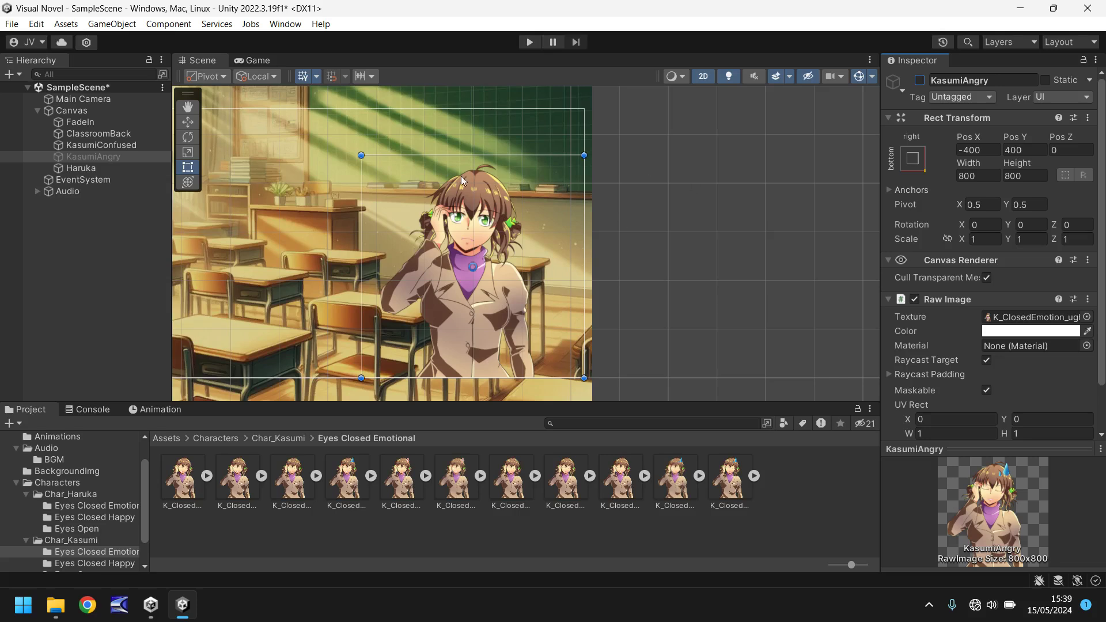
pyautogui.hscroll(-10, 350, 274)
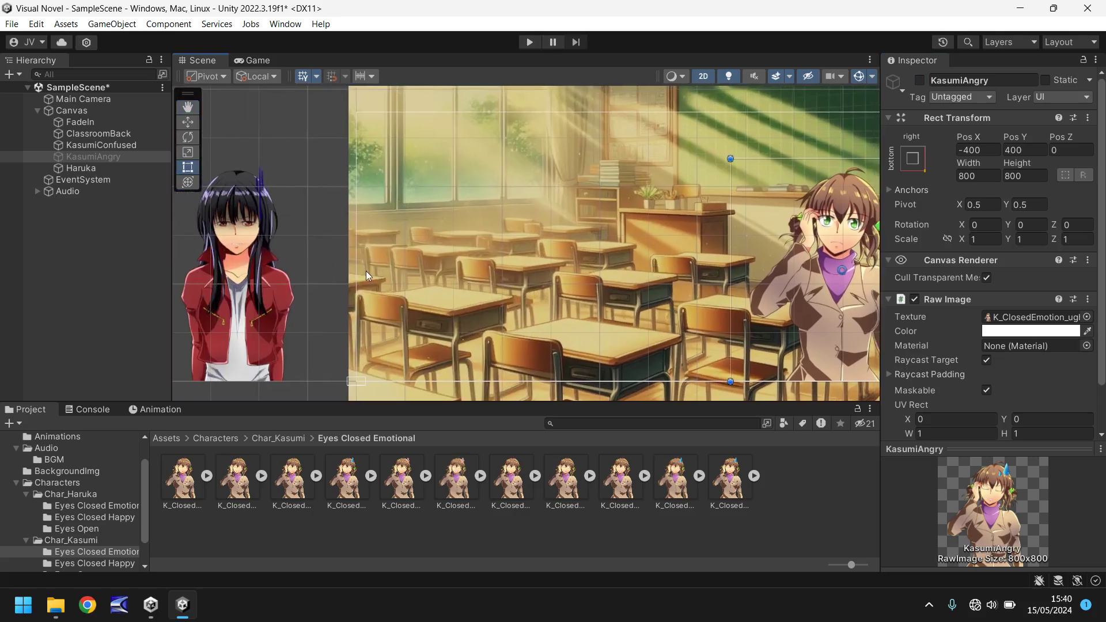
# Preview the scene briefly, then rename Haruka to HarukaLate
pyautogui.click(529, 42)
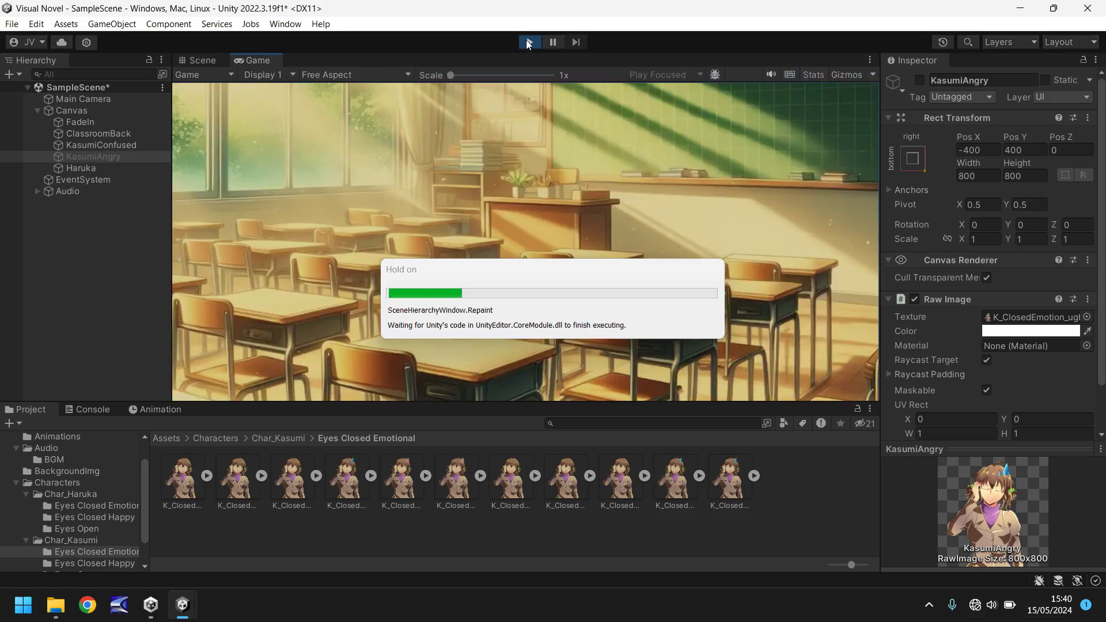
pyautogui.click(529, 42)
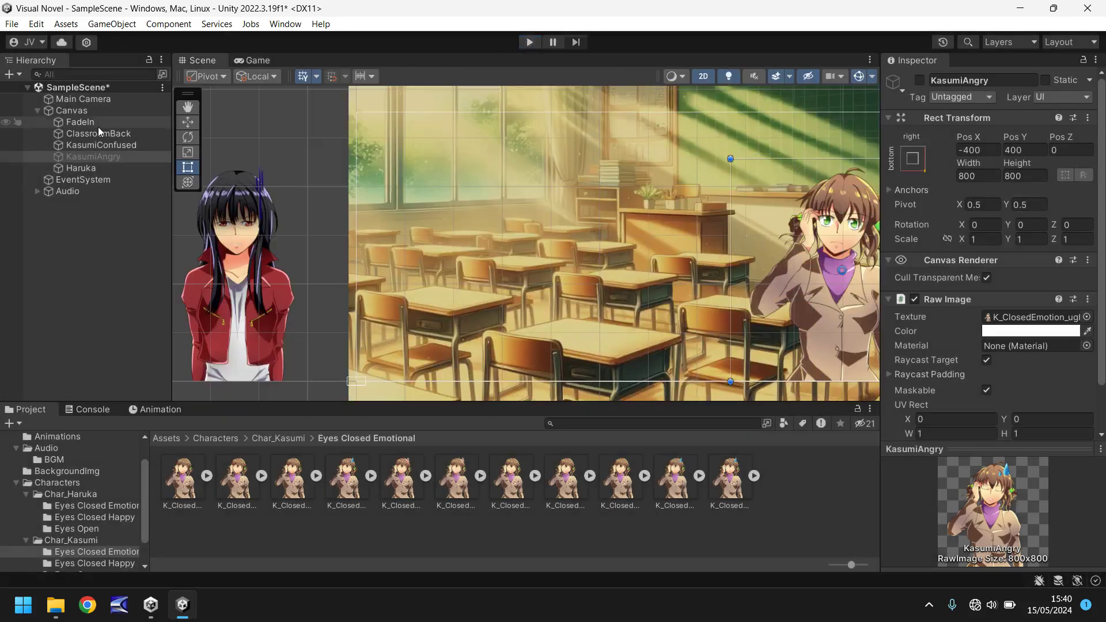
pyautogui.click(80, 168)
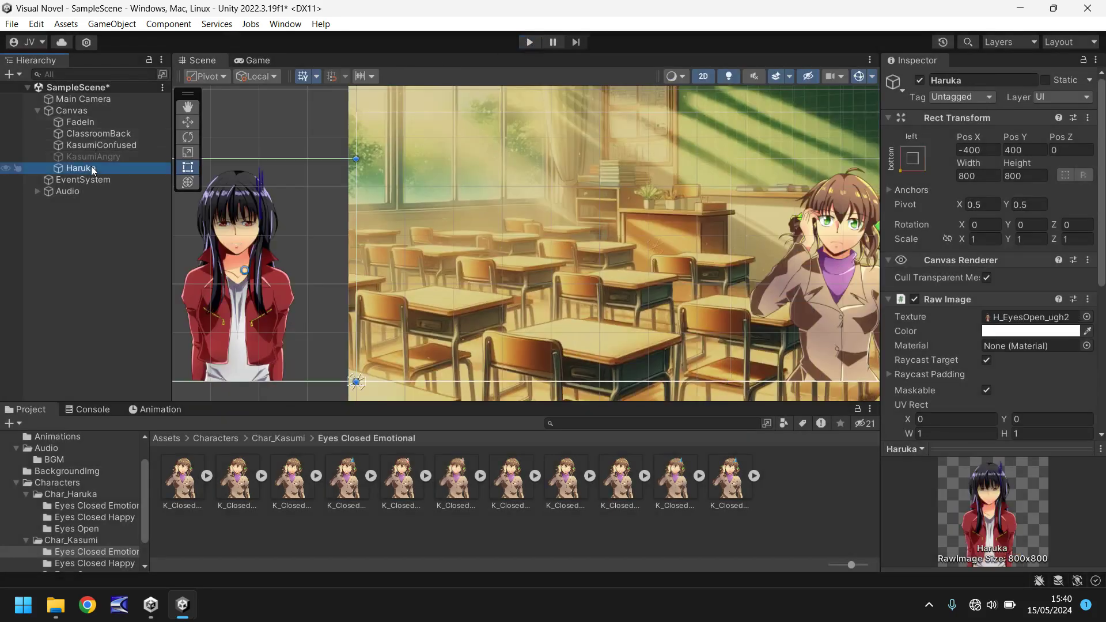
pyautogui.click(93, 168)
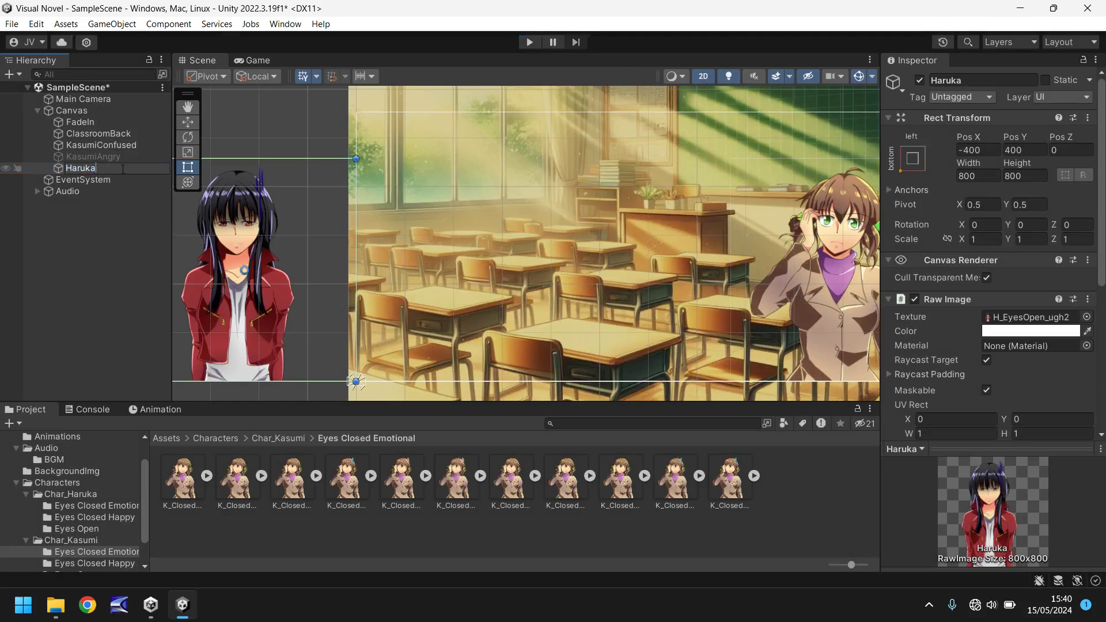
pyautogui.write('Late')
pyautogui.press('Return')
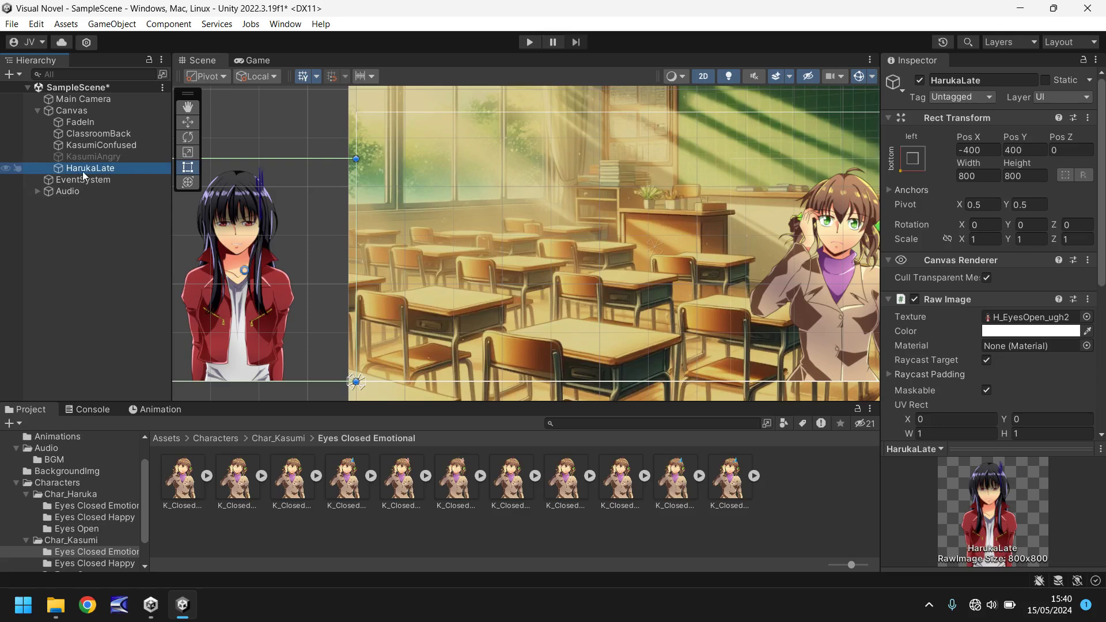
# Deactivate HarukaLate, move FadeIn below it in the Canvas, and run the scene
pyautogui.click(920, 81)
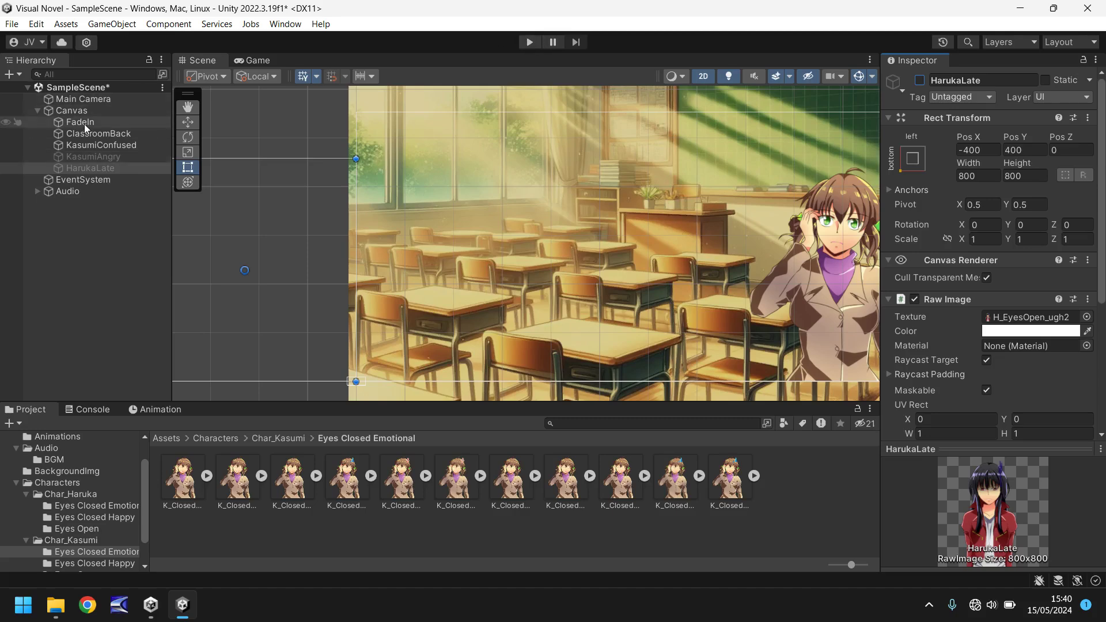
pyautogui.moveTo(85, 123); pyautogui.dragTo(85, 171)
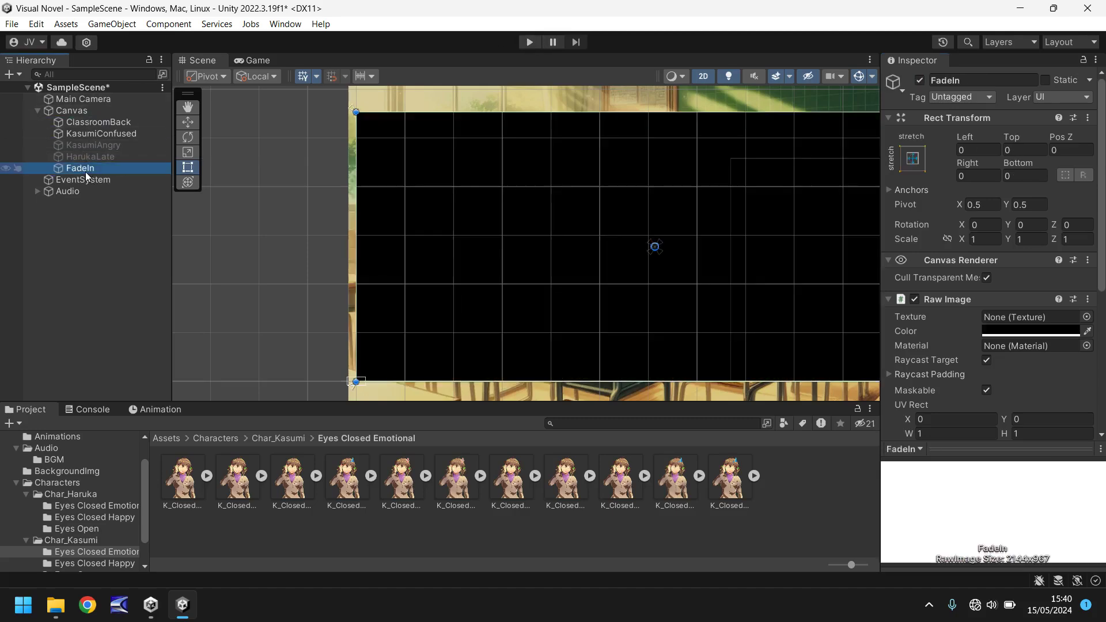
pyautogui.click(530, 42)
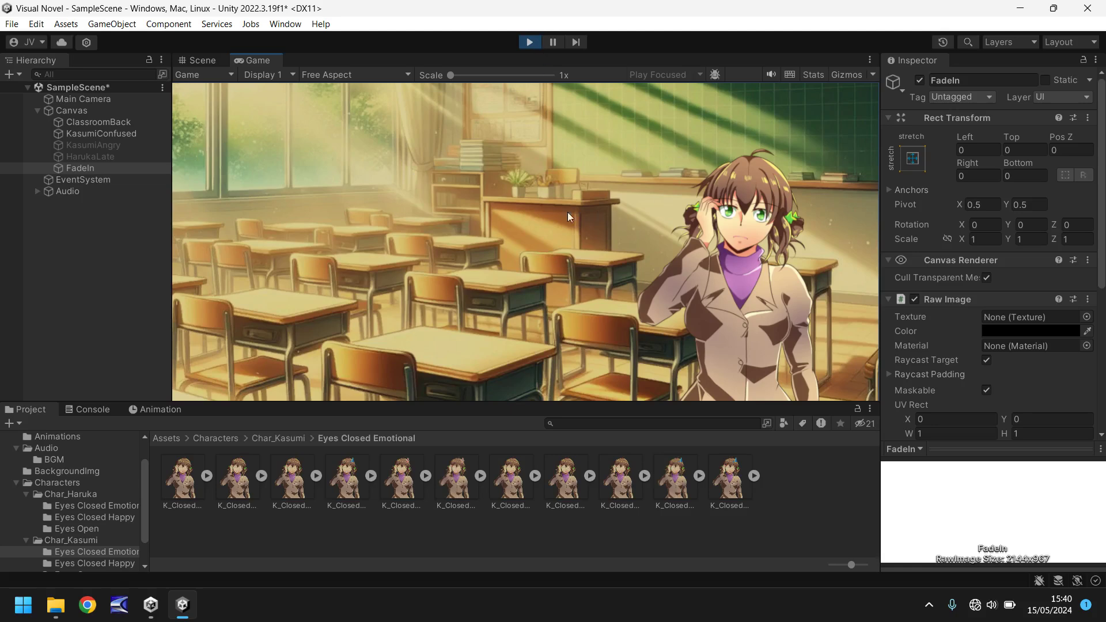
# While playing, select HarukaLate, activate KasumiAngry to show the angry sprite, then exit Play mode
pyautogui.click(88, 157)
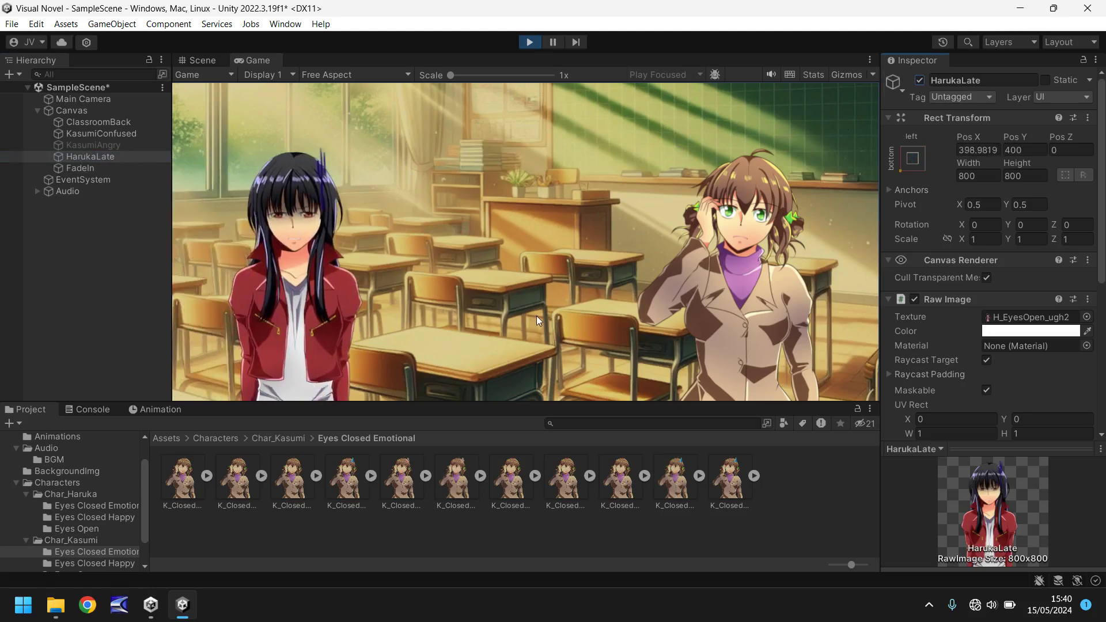
pyautogui.click(98, 144)
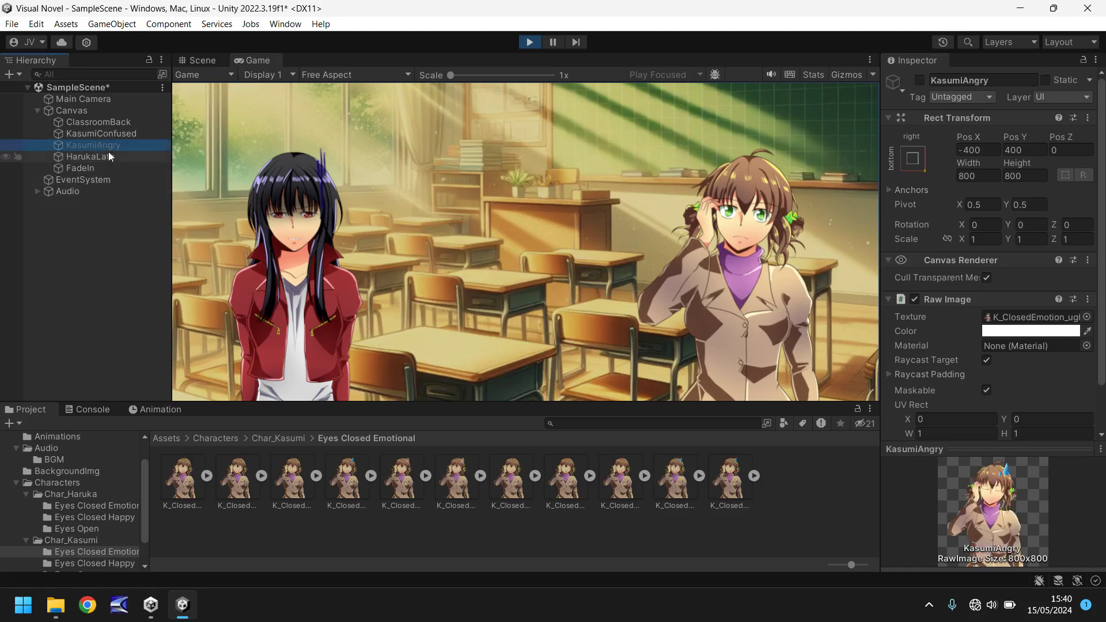
pyautogui.click(920, 80)
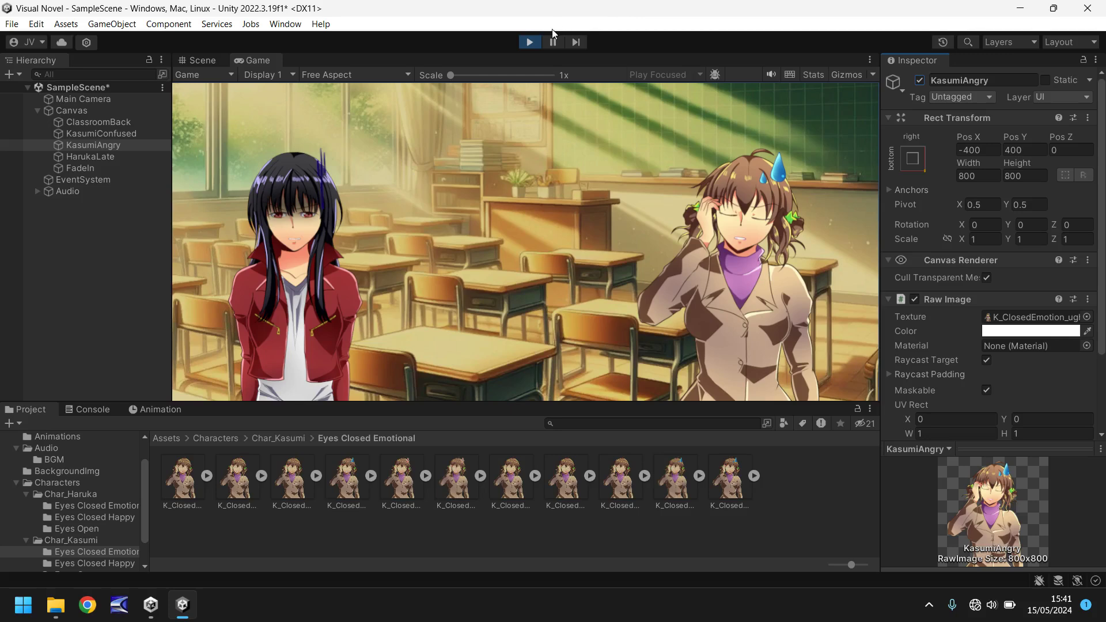
pyautogui.hotkey('ctrl', '1')
pyautogui.hotkey('ctrl', 'z')
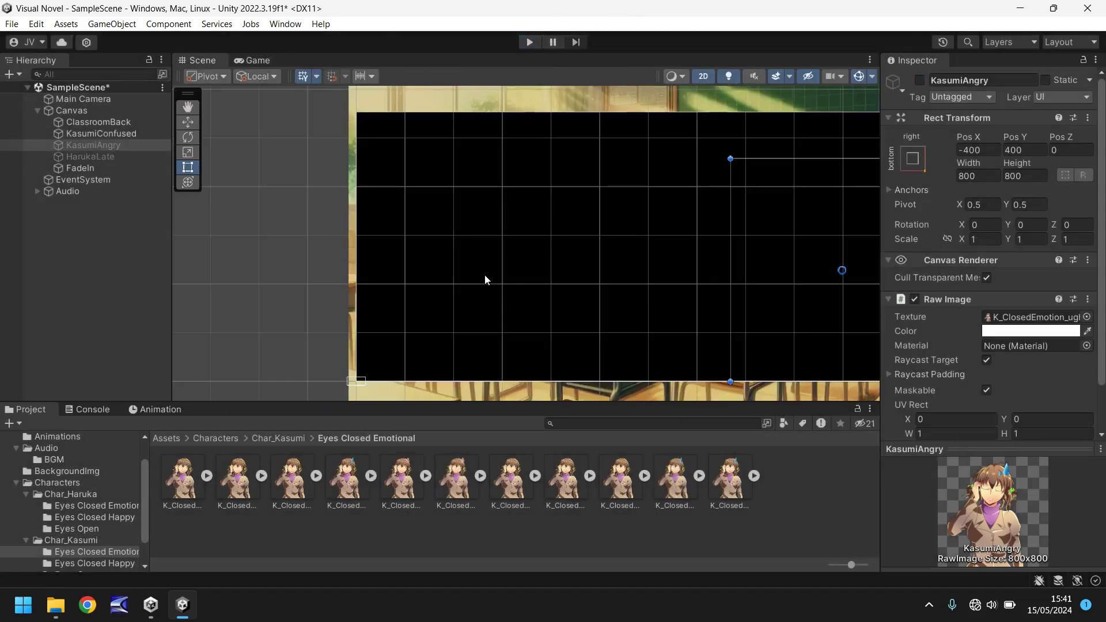